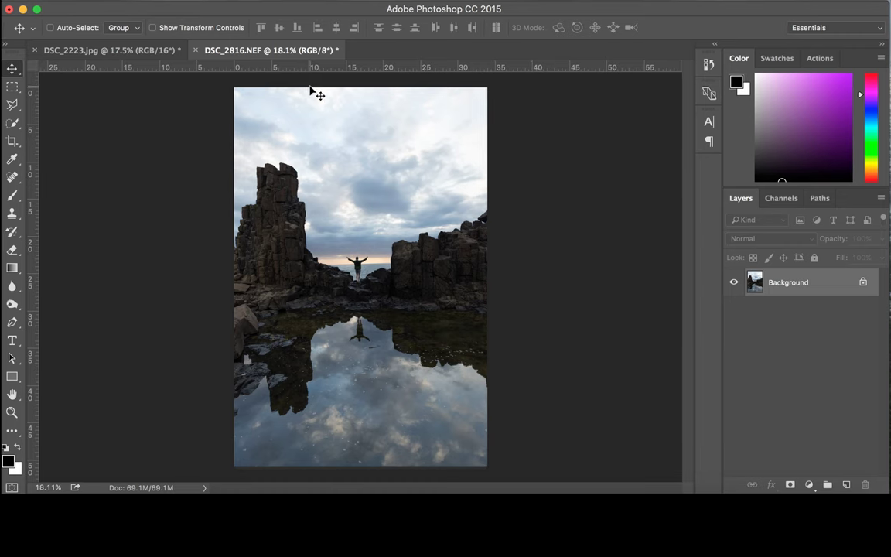
# Step: Duplicate the backgrounds of both photos, then drag the Milky Way layer into DSC_2816.NEF
pyautogui.click(139, 50)
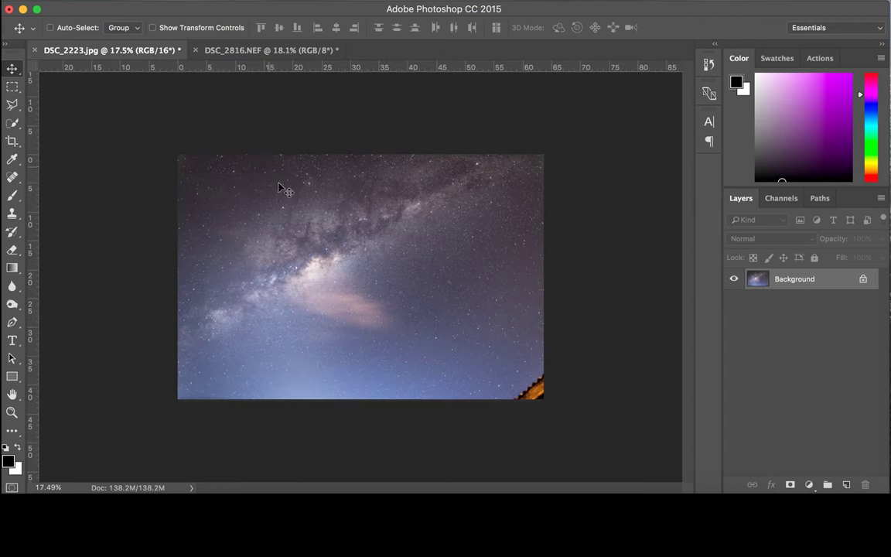
pyautogui.click(240, 49)
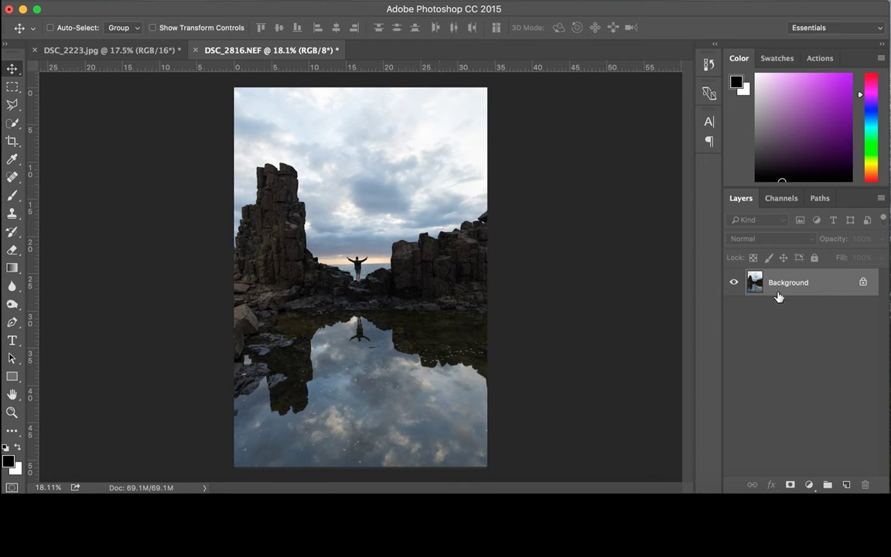
pyautogui.press('super+j')
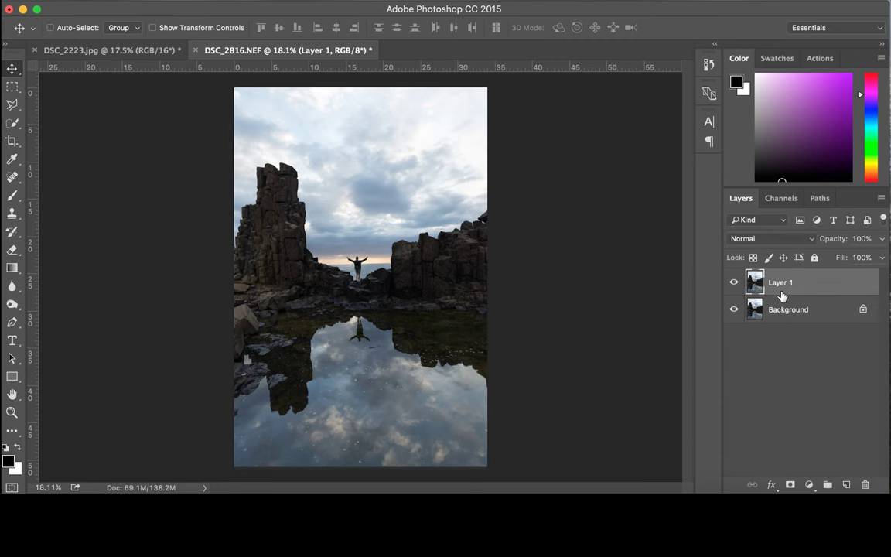
pyautogui.click(123, 50)
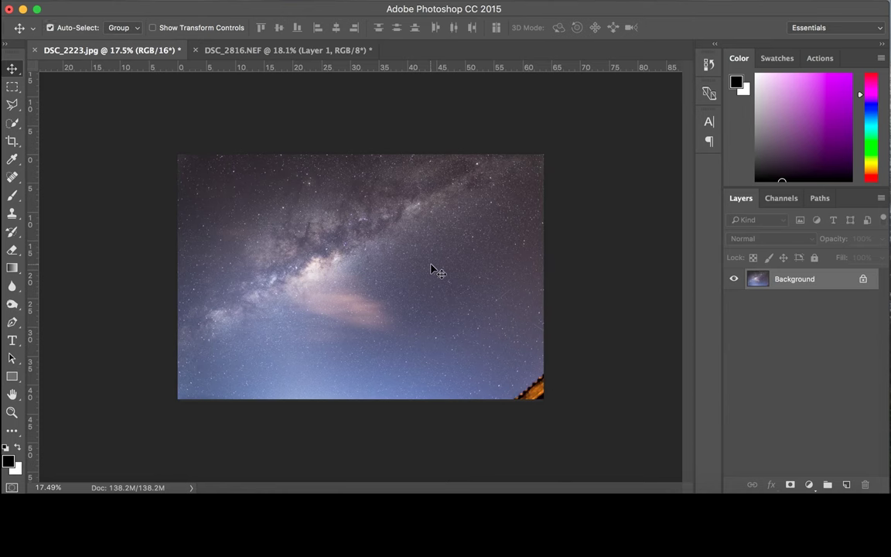
pyautogui.press('super+j')
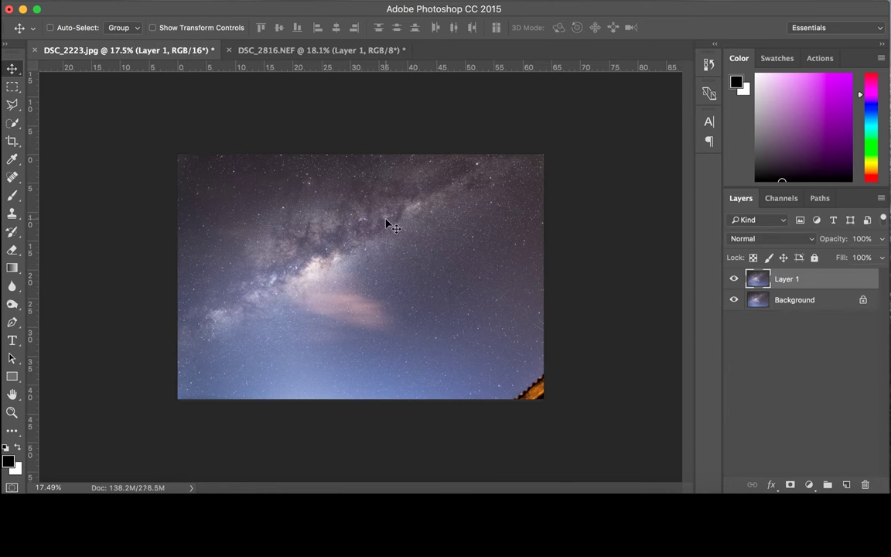
pyautogui.moveTo(334, 250); pyautogui.dragTo(290, 67)
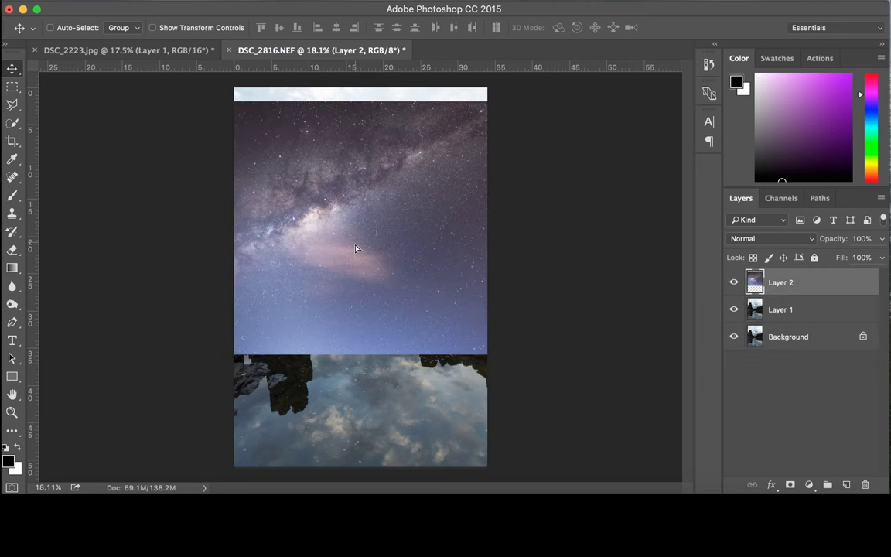
# Step: Free-transform Layer 2 at reduced opacity and rotate the sky by about −13.65°
pyautogui.moveTo(358, 242); pyautogui.dragTo(361, 224)
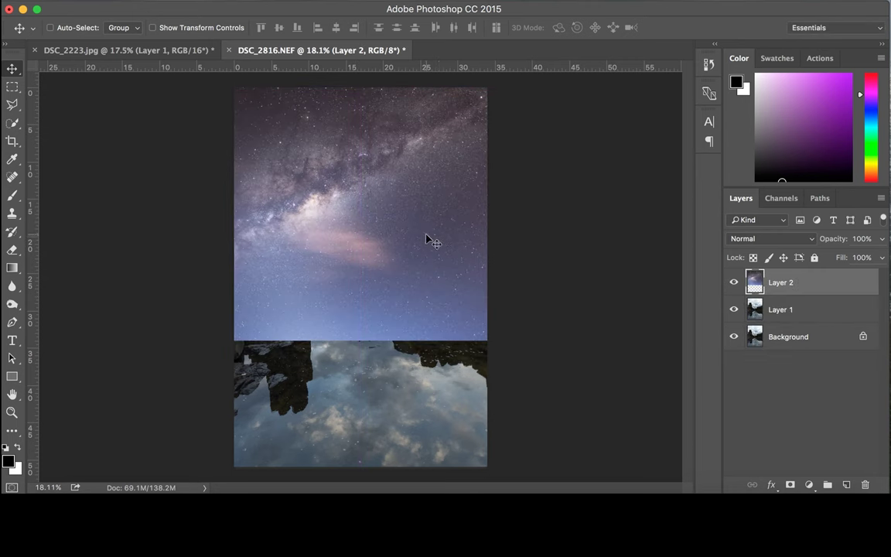
pyautogui.scroll(-1, 410, 239)
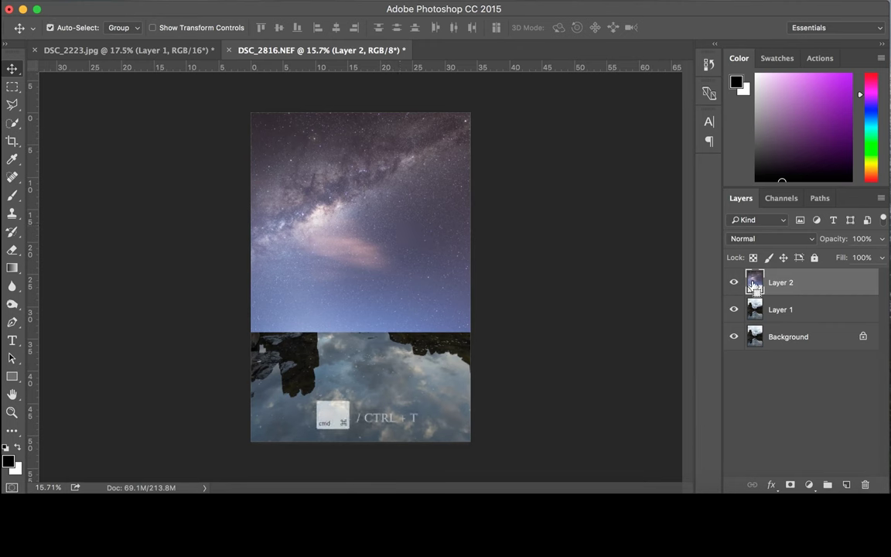
pyautogui.press('super+t')
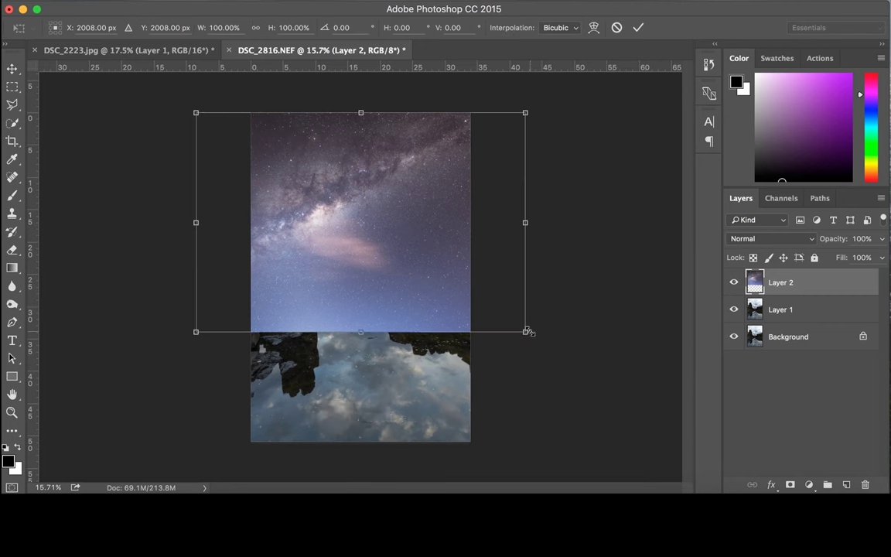
pyautogui.moveTo(525, 331); pyautogui.dragTo(497, 312)
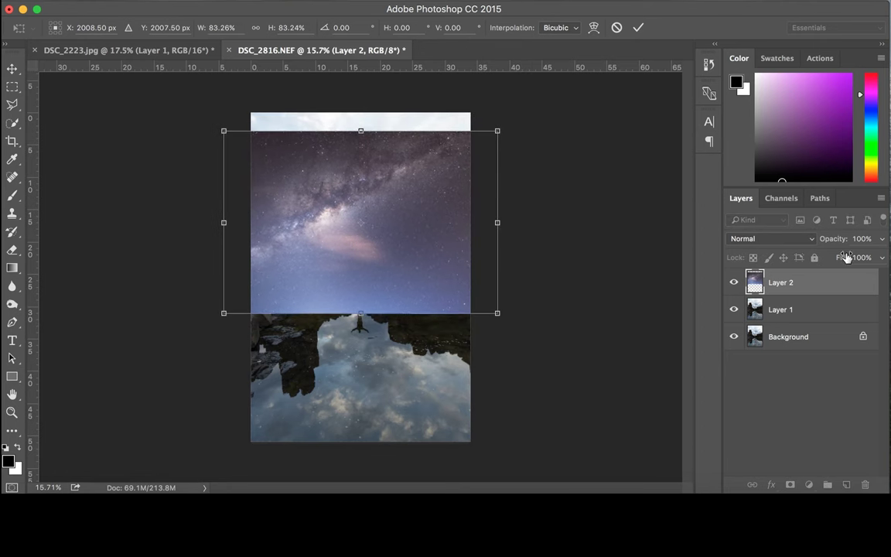
pyautogui.moveTo(831, 240)
pyautogui.mouseDown()
pyautogui.moveTo(814, 244)
pyautogui.moveTo(833, 237)
pyautogui.mouseUp()
pyautogui.moveTo(525, 104); pyautogui.dragTo(480, 82)
pyautogui.moveTo(516, 276); pyautogui.dragTo(555, 287)
# Step: Scale the sky to about 120% × 116%, reposition it, and restore Layer 2 to 100% opacity
pyautogui.moveTo(477, 245); pyautogui.dragTo(492, 230)
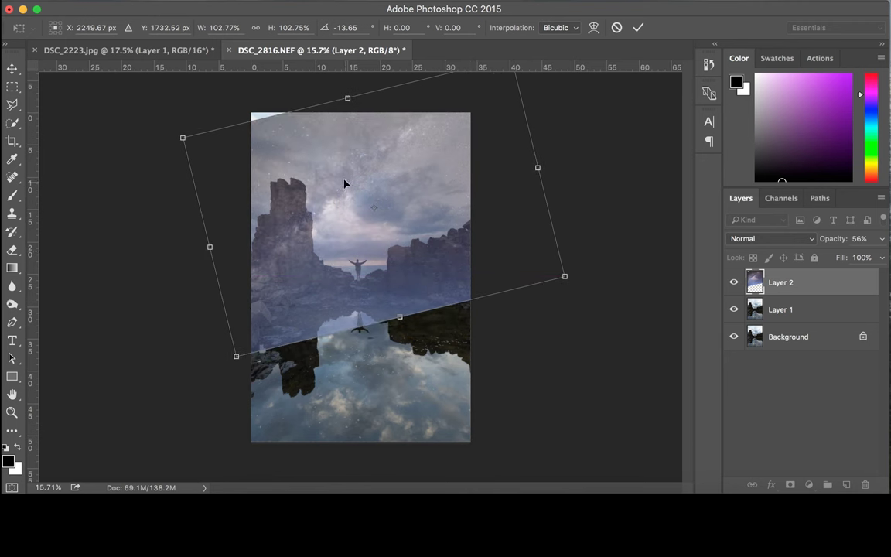
pyautogui.moveTo(404, 176); pyautogui.dragTo(417, 181)
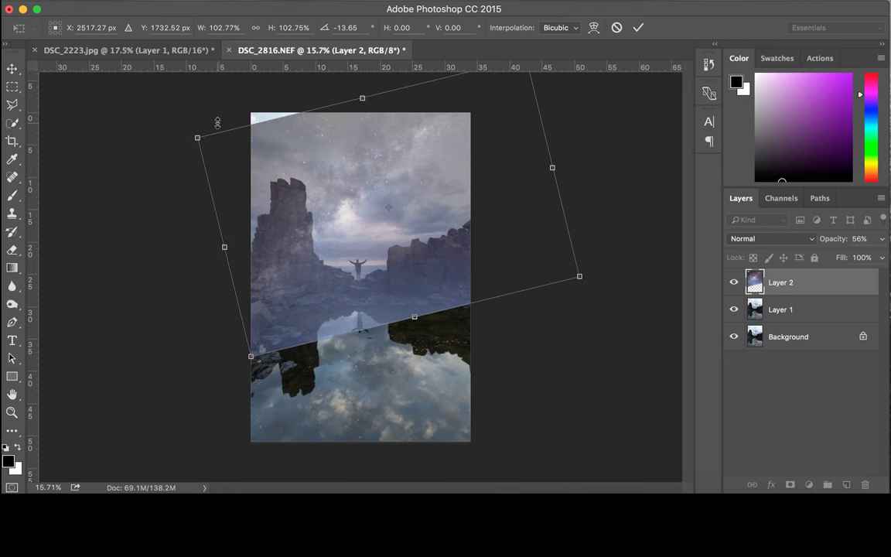
pyautogui.moveTo(194, 138); pyautogui.dragTo(165, 133)
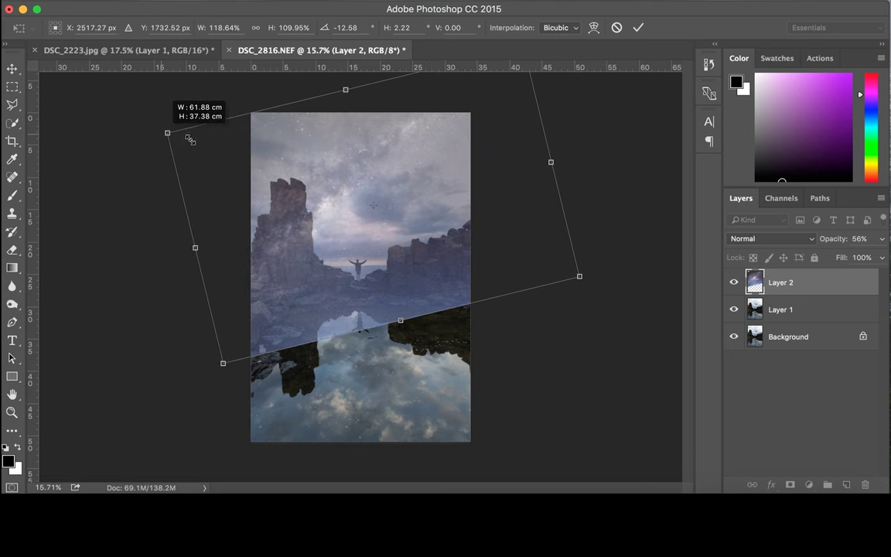
pyautogui.moveTo(417, 226); pyautogui.dragTo(428, 226)
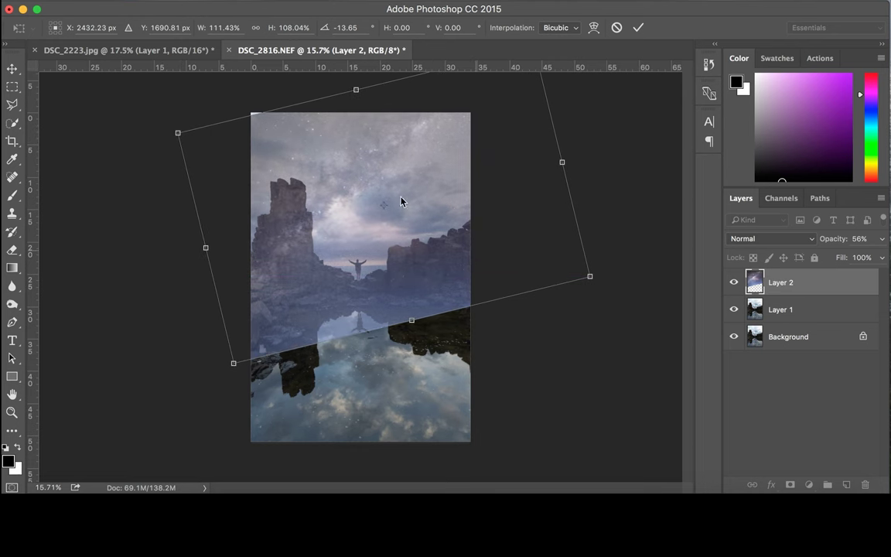
pyautogui.scroll(-2, 389, 157)
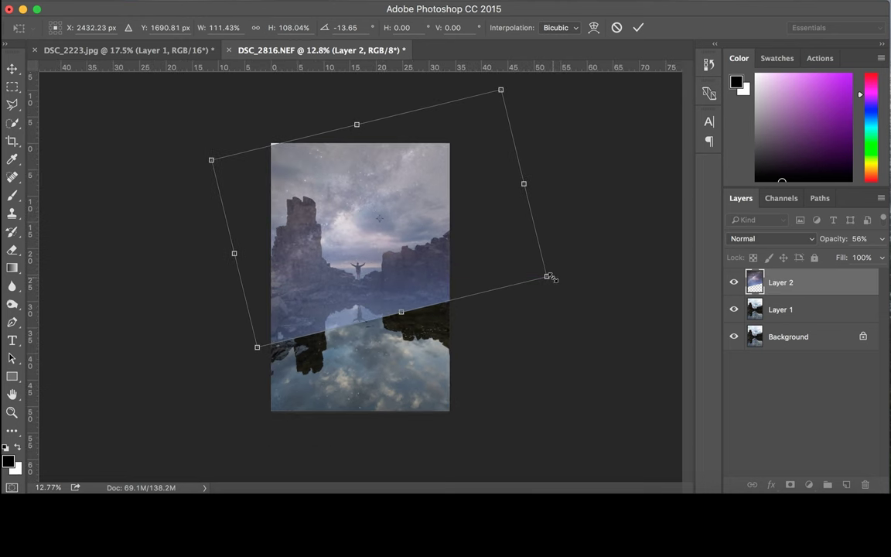
pyautogui.moveTo(548, 278); pyautogui.dragTo(563, 280)
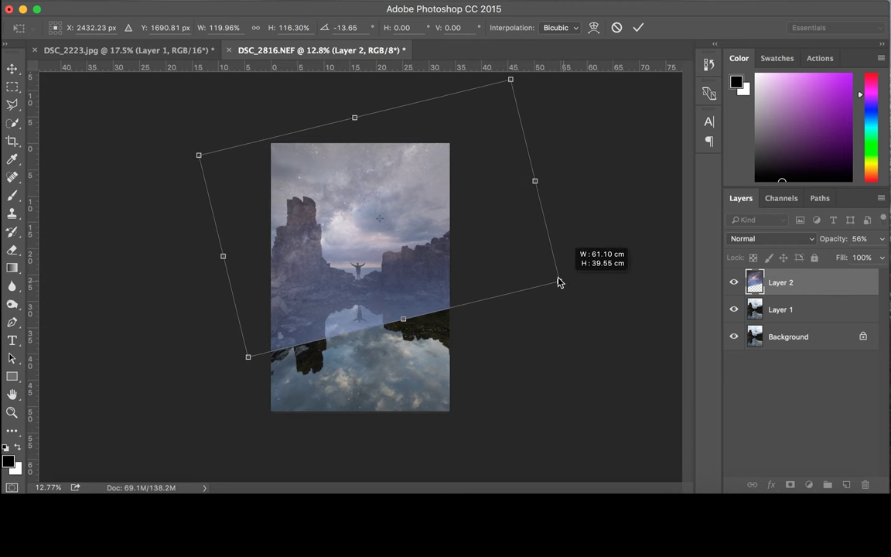
pyautogui.moveTo(487, 249); pyautogui.dragTo(500, 246)
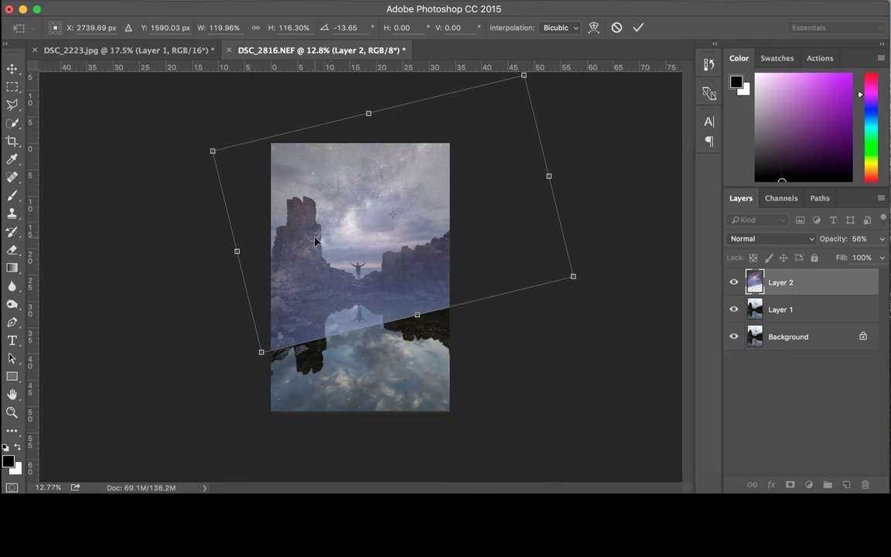
pyautogui.moveTo(453, 213)
pyautogui.mouseDown()
pyautogui.moveTo(435, 217)
pyautogui.moveTo(444, 220)
pyautogui.mouseUp()
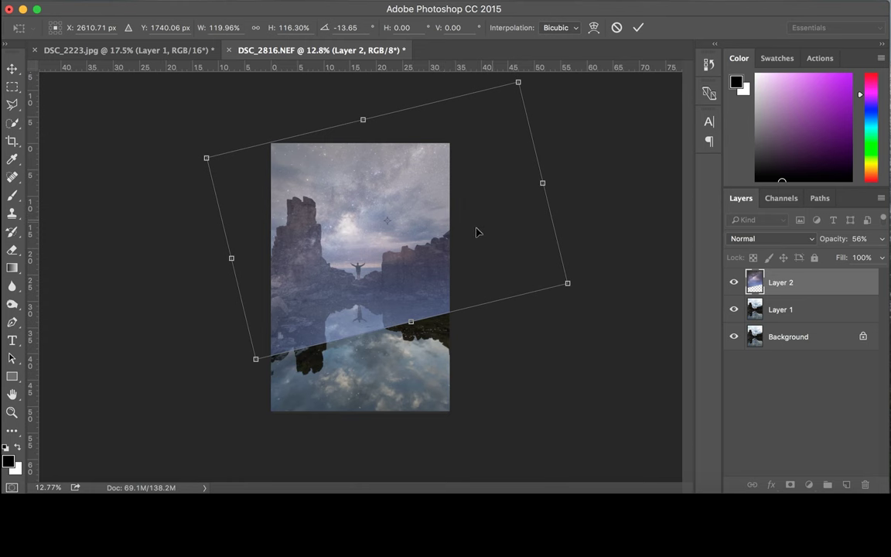
pyautogui.scroll(1, 379, 259)
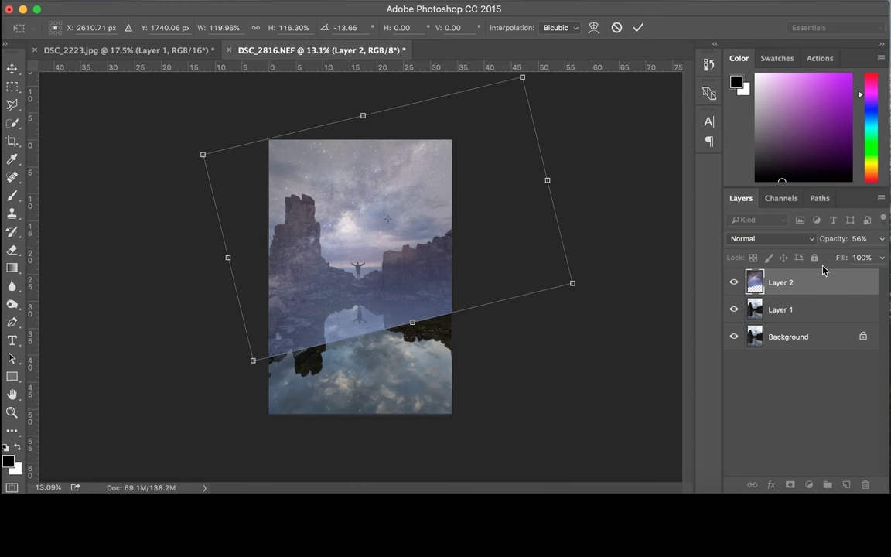
pyautogui.moveTo(829, 243); pyautogui.dragTo(877, 239)
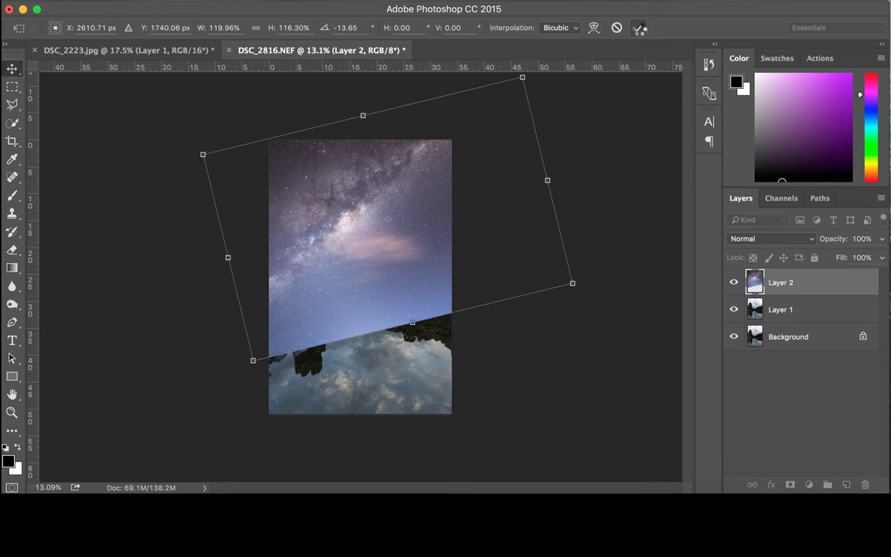
# Step: Commit the sky transformation and duplicate Layer 2 as Layer 2 copy
pyautogui.click(639, 30)
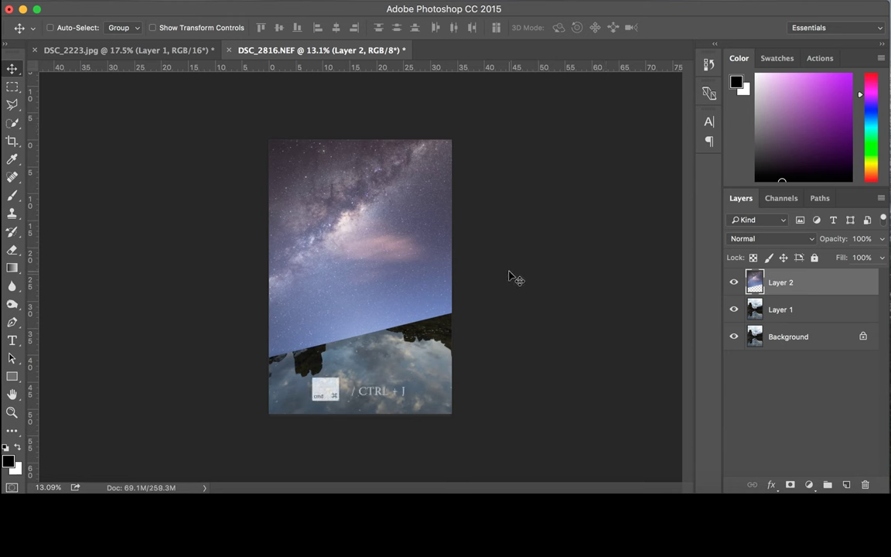
pyautogui.press('ctrl')
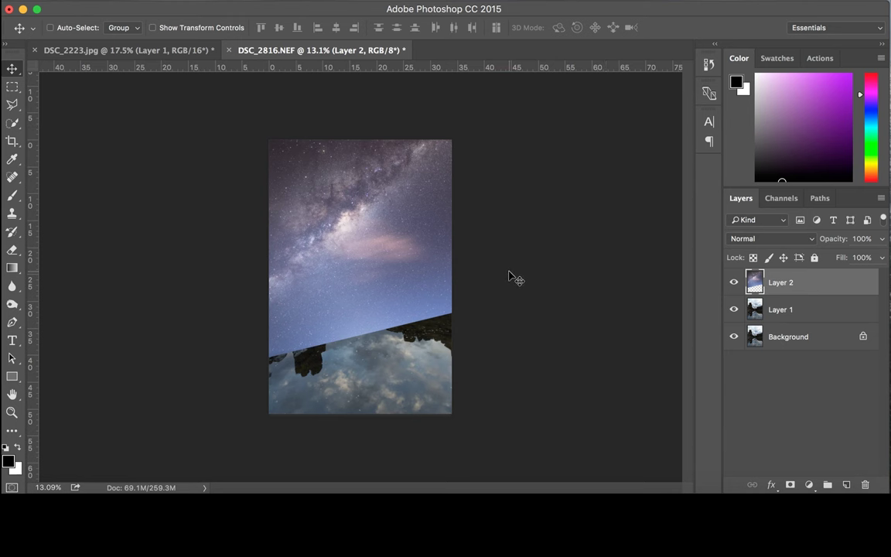
pyautogui.press('super+j')
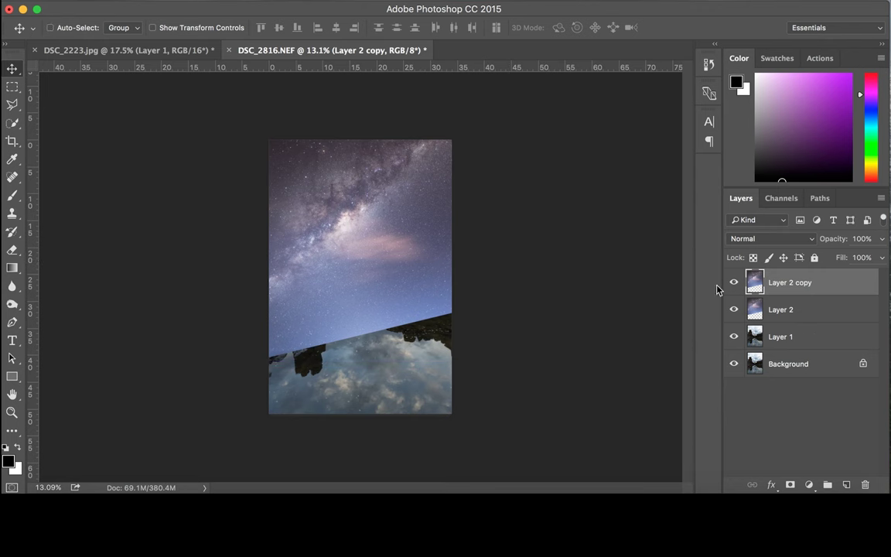
# Step: Hide Layer 2 and Layer 2 copy, and select Layer 1, the rock photo copy
pyautogui.click(732, 284)
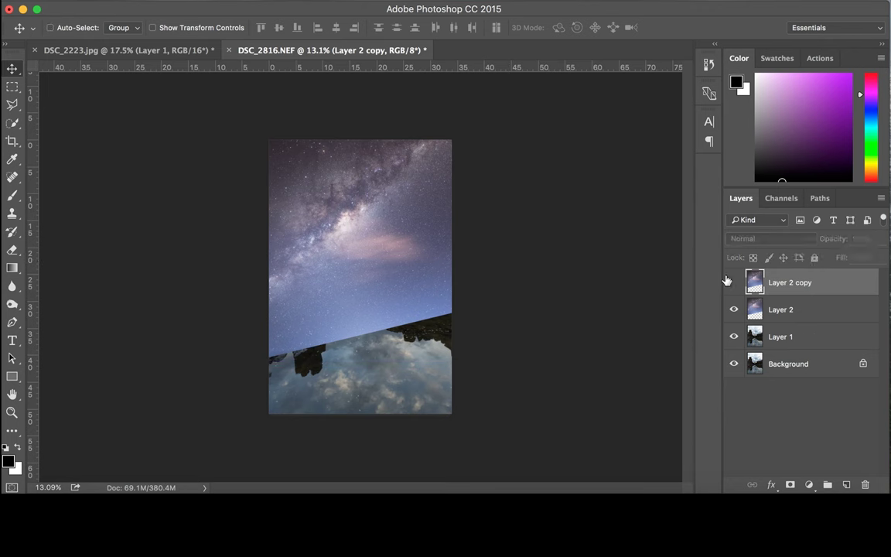
pyautogui.click(731, 283)
pyautogui.click(732, 308)
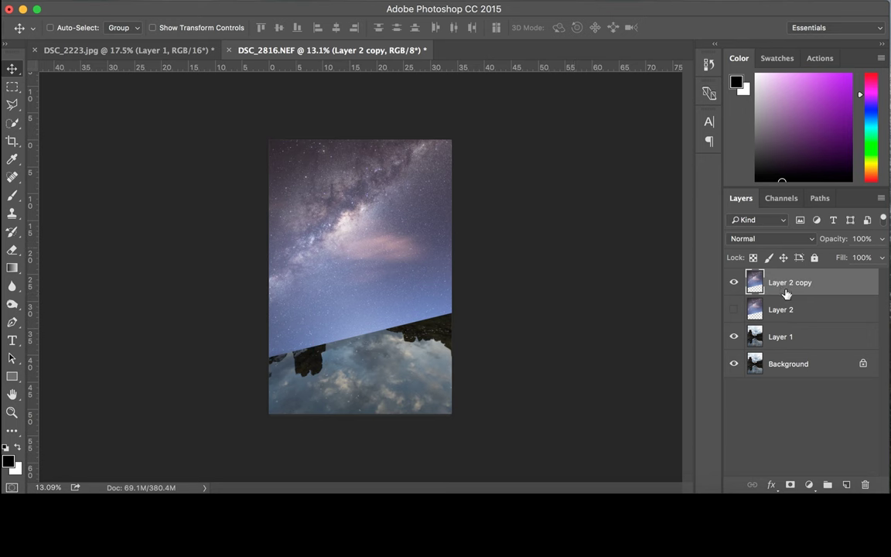
pyautogui.click(733, 283)
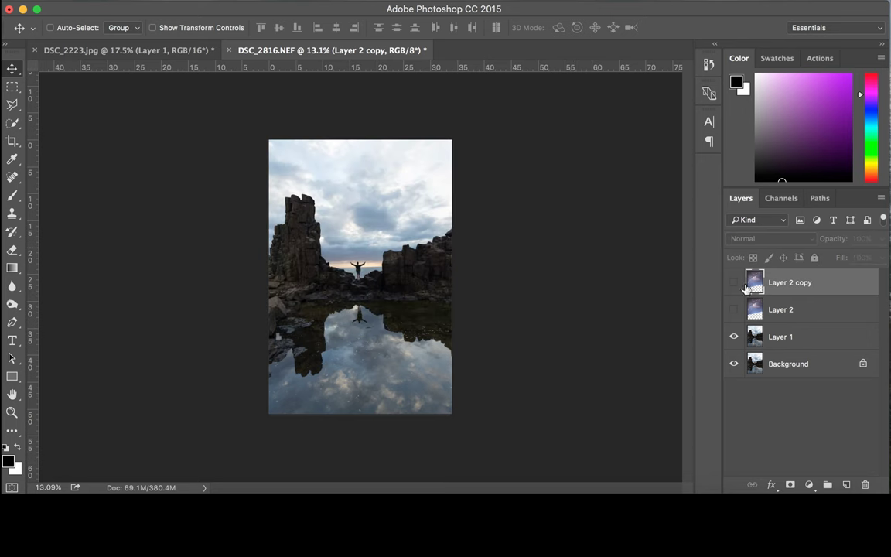
pyautogui.click(781, 340)
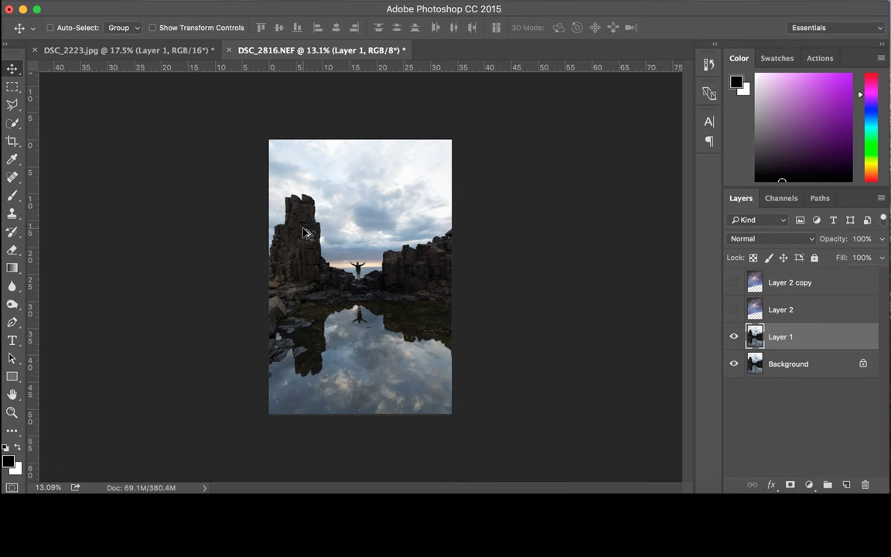
pyautogui.scroll(3, 307, 232)
pyautogui.scroll(1, 239, 181)
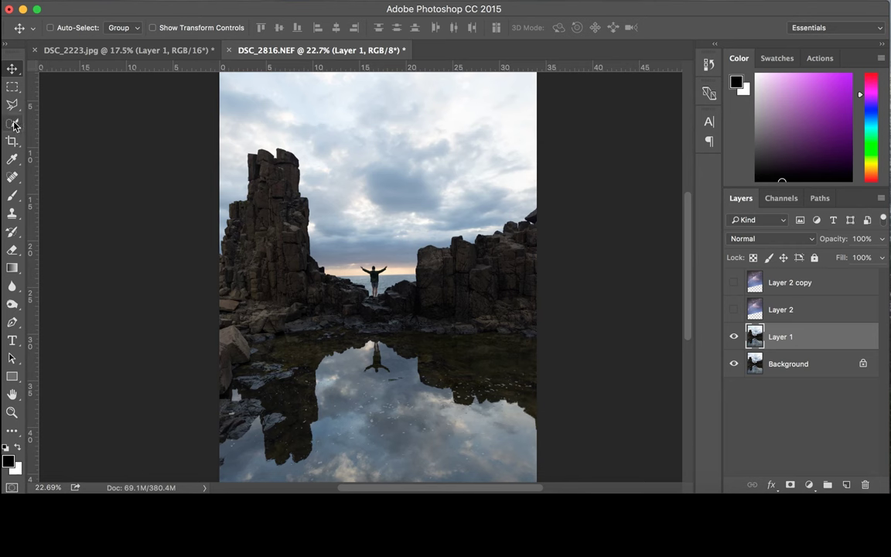
# Step: Quick-select the left rock pillar at brush size 300, then trim around the raised hand at size 5
pyautogui.moveTo(14, 124)
pyautogui.mouseDown()
pyautogui.moveTo(103, 136)
pyautogui.moveTo(44, 121)
pyautogui.mouseUp()
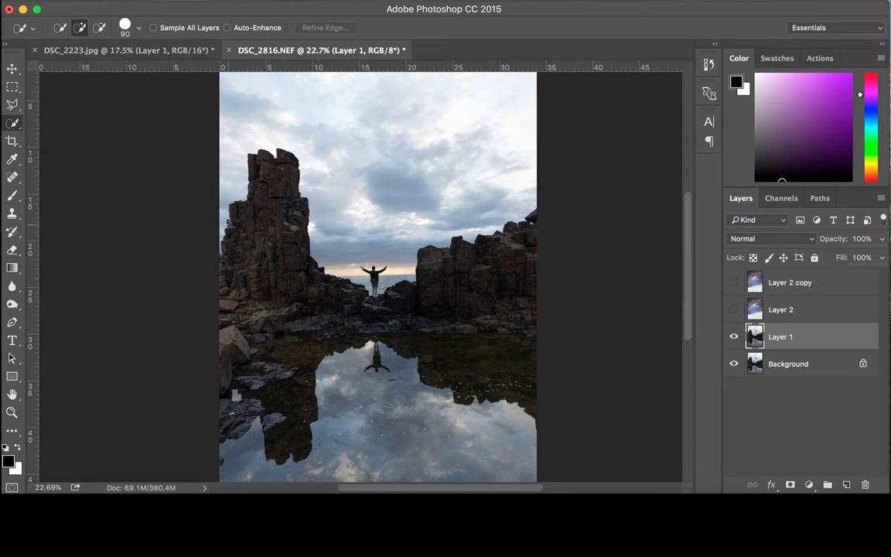
pyautogui.press(']')
pyautogui.press(']')
pyautogui.press(']')
pyautogui.press(']')
pyautogui.press(']')
pyautogui.press(']')
pyautogui.press(']')
pyautogui.moveTo(225, 274)
pyautogui.mouseDown()
pyautogui.moveTo(268, 192)
pyautogui.moveTo(306, 288)
pyautogui.moveTo(354, 310)
pyautogui.moveTo(423, 301)
pyautogui.moveTo(478, 265)
pyautogui.moveTo(521, 253)
pyautogui.mouseUp()
pyautogui.scroll(-1, 521, 252)
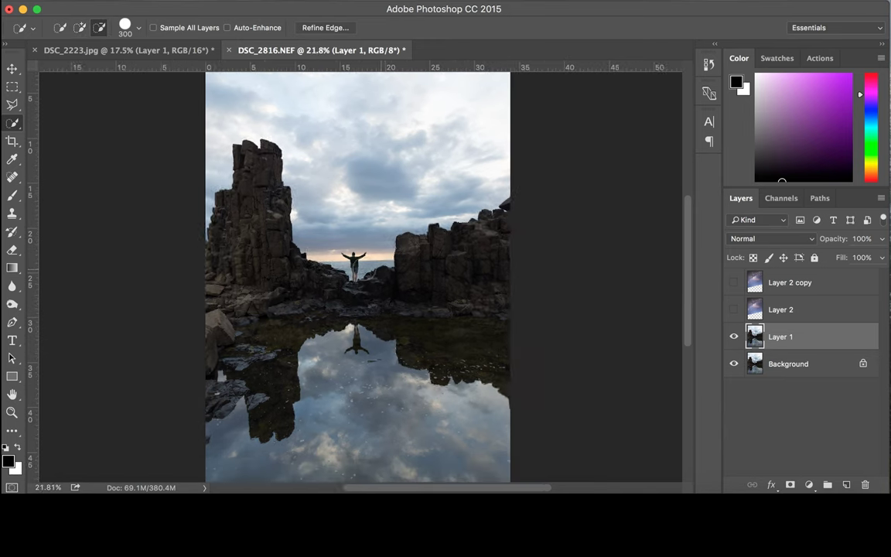
pyautogui.scroll(10, 354, 273)
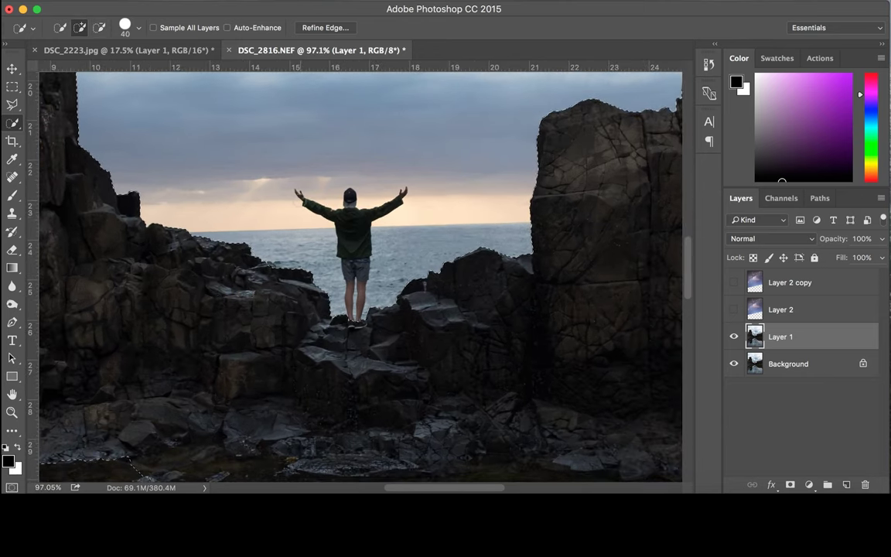
pyautogui.press('[')
pyautogui.press('[')
pyautogui.scroll(1, 325, 194)
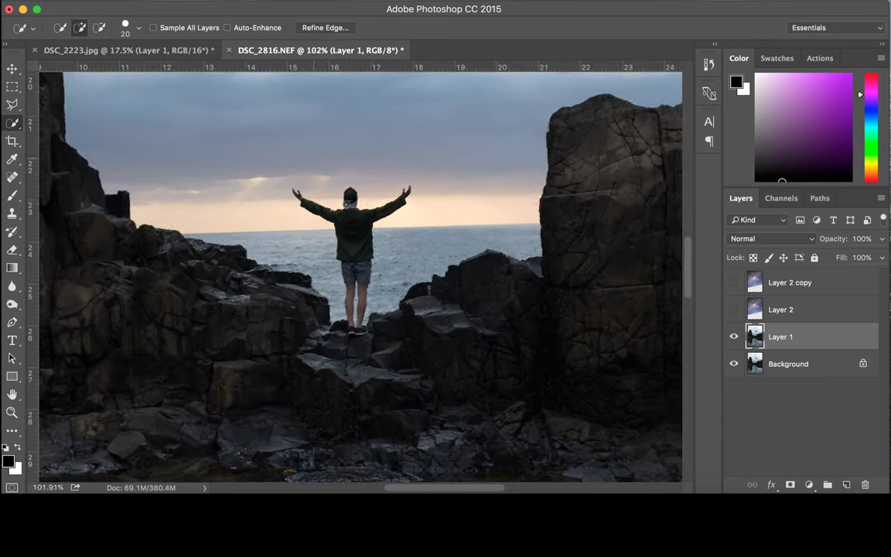
pyautogui.scroll(4, 352, 189)
pyautogui.press('[')
pyautogui.press('[')
pyautogui.press('[')
pyautogui.press('[')
pyautogui.press('[')
pyautogui.press('[')
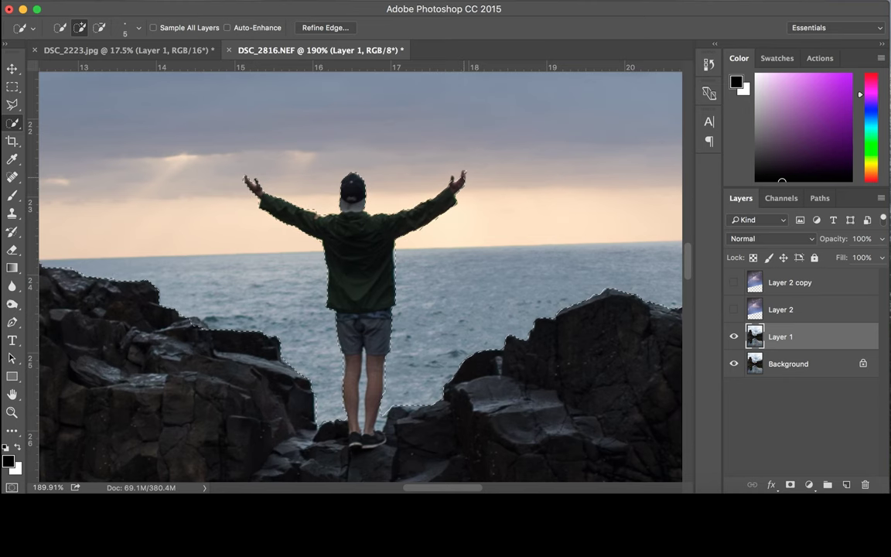
pyautogui.scroll(4, 451, 186)
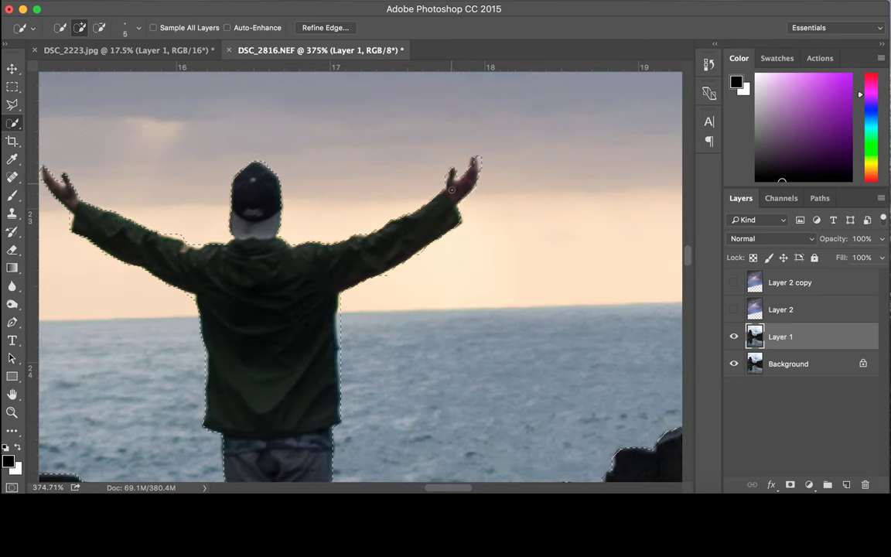
pyautogui.keyDown('alt'); pyautogui.click(471, 173); pyautogui.keyUp('alt')
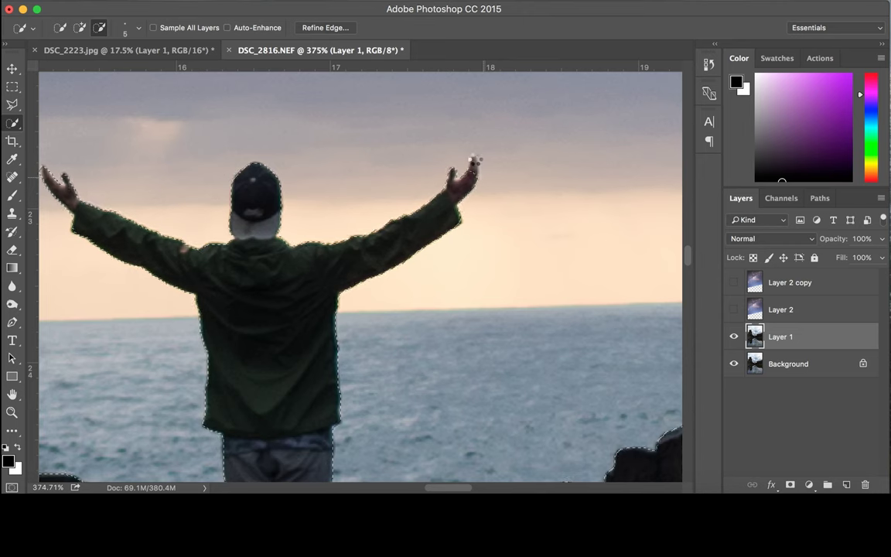
# Step: Subtract the sky under the overhanging boulder and the crack between rocks, then open Refine Edge
pyautogui.scroll(-2, 352, 245)
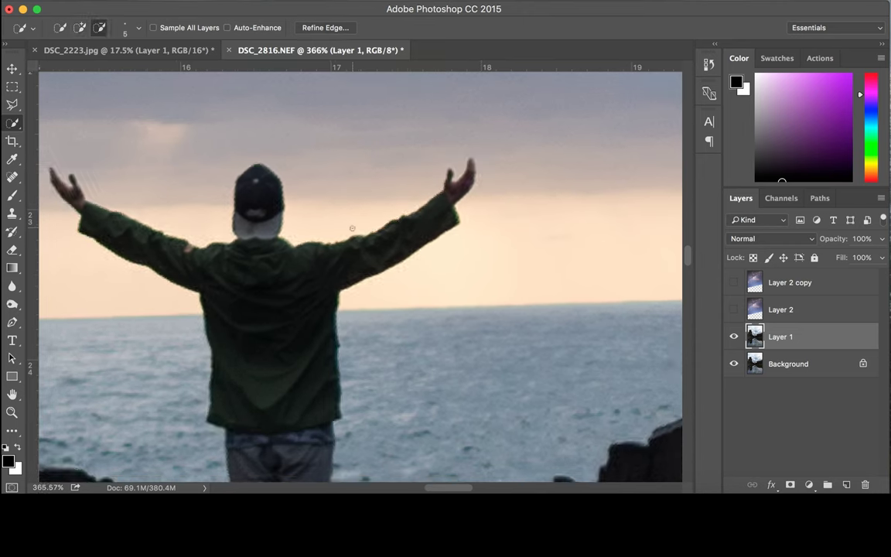
pyautogui.scroll(-2, 318, 294)
pyautogui.scroll(3, 313, 401)
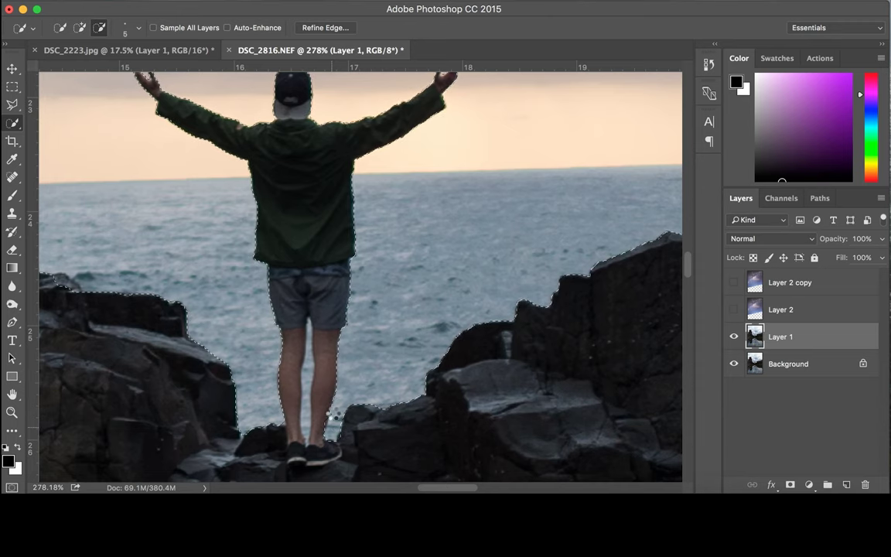
pyautogui.scroll(-5, 541, 305)
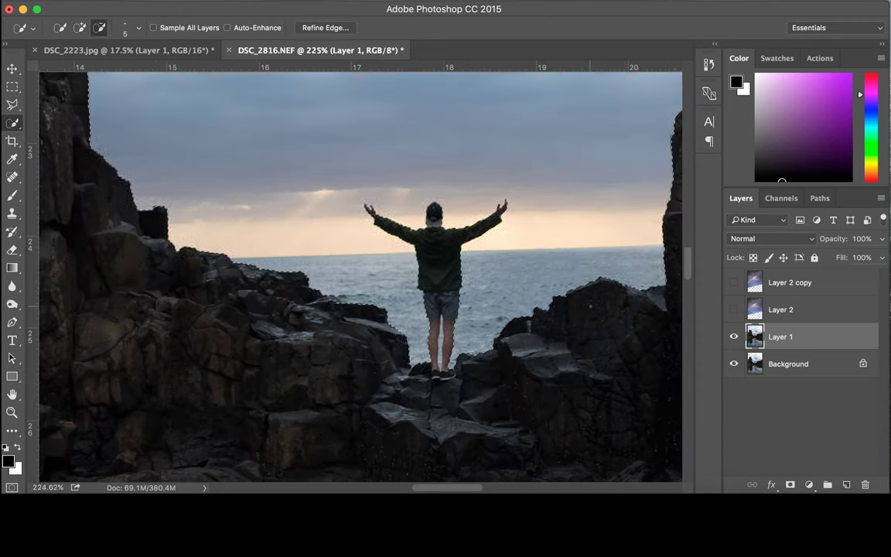
pyautogui.scroll(-5, 601, 298)
pyautogui.hscroll(5, 445, 246)
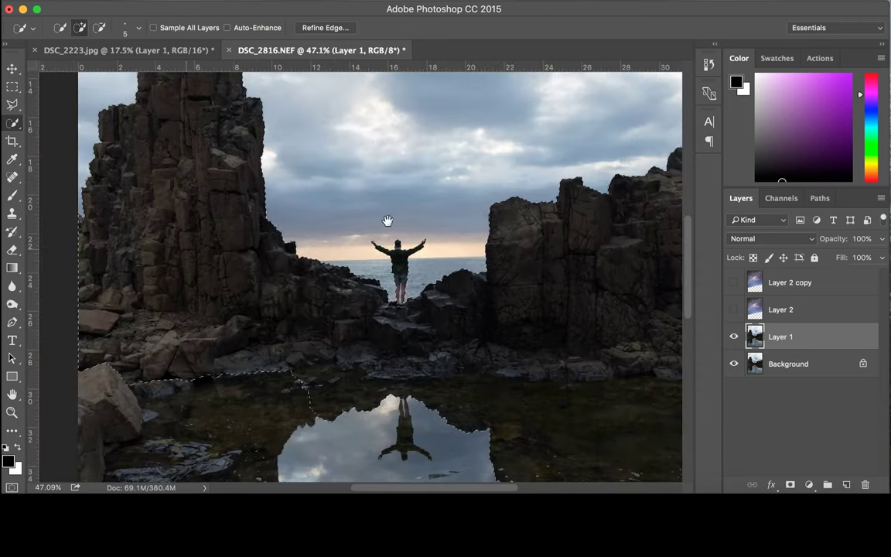
pyautogui.scroll(9, 588, 158)
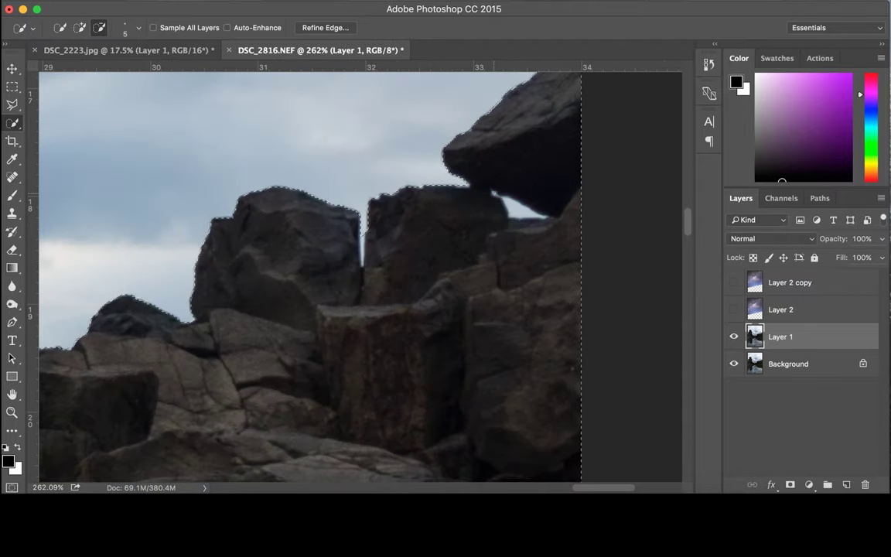
pyautogui.moveTo(495, 194); pyautogui.dragTo(518, 210)
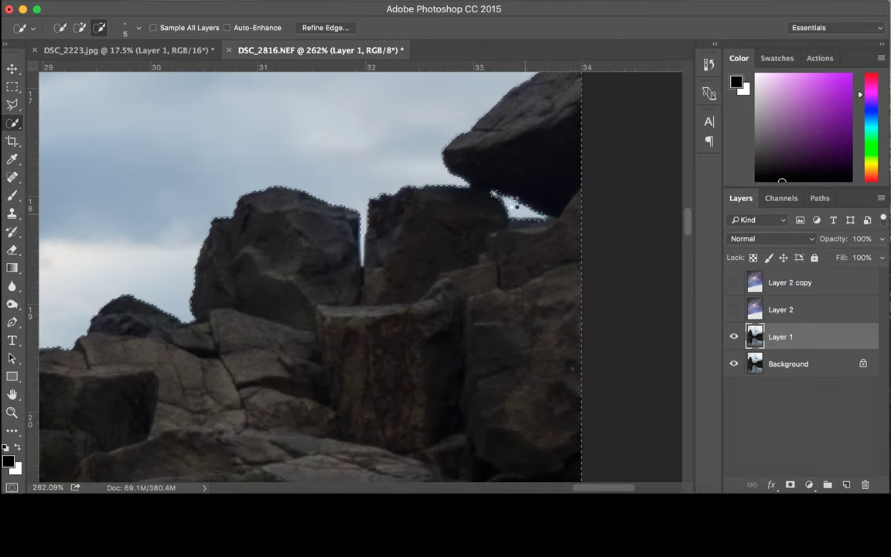
pyautogui.click(362, 232)
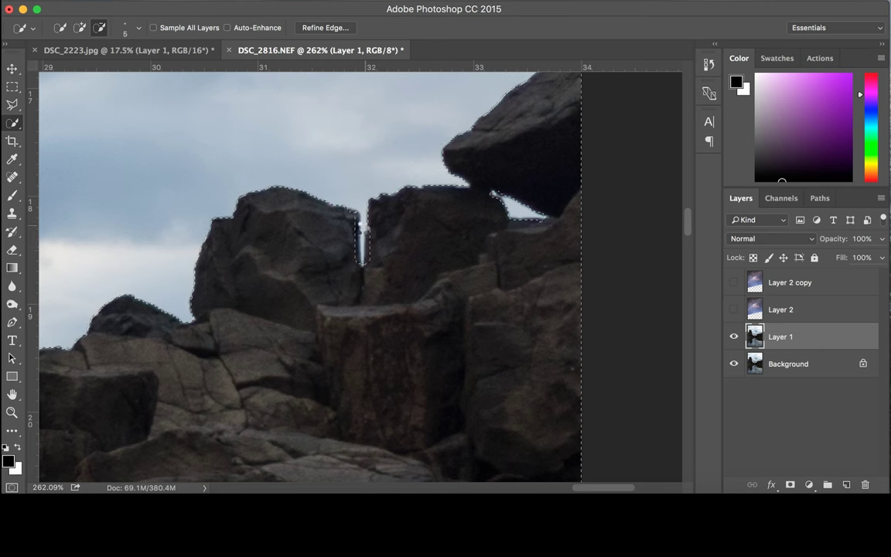
pyautogui.moveTo(291, 253); pyautogui.dragTo(321, 258)
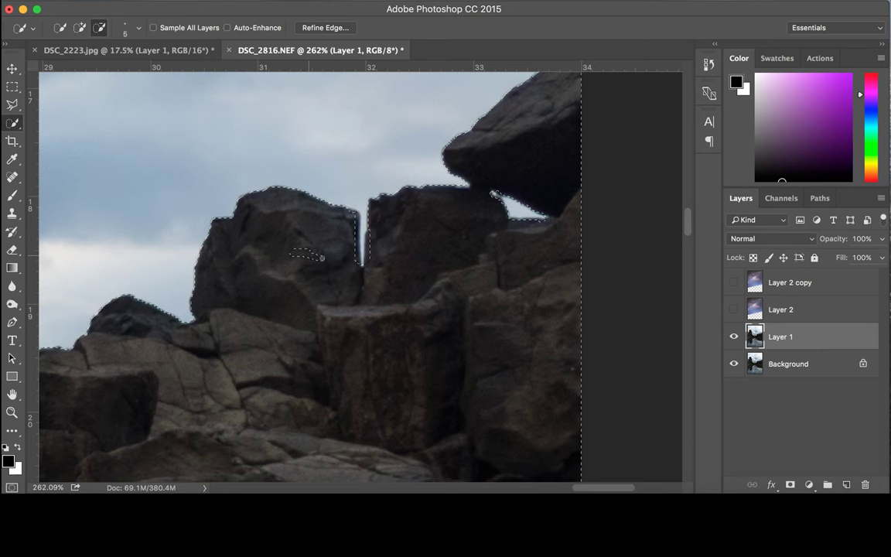
pyautogui.press('super+z')
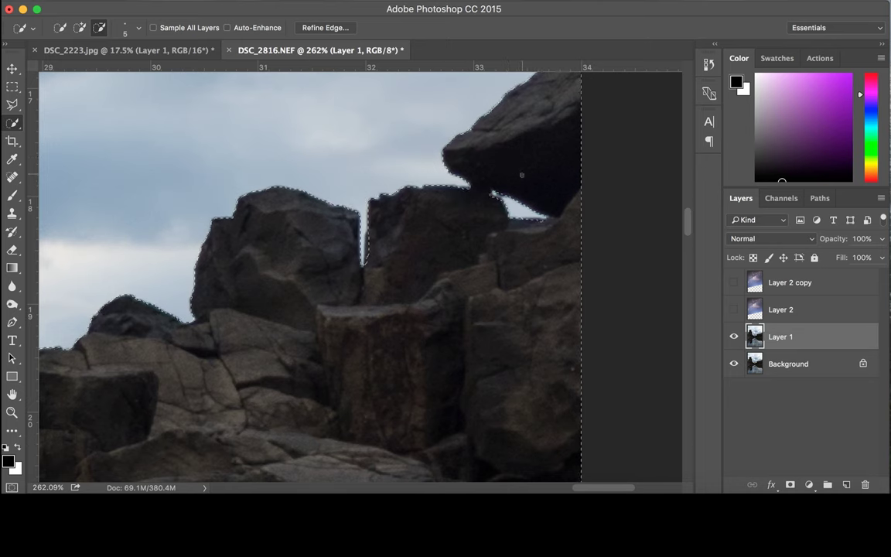
pyautogui.scroll(-5, 445, 185)
pyautogui.scroll(-5, 314, 224)
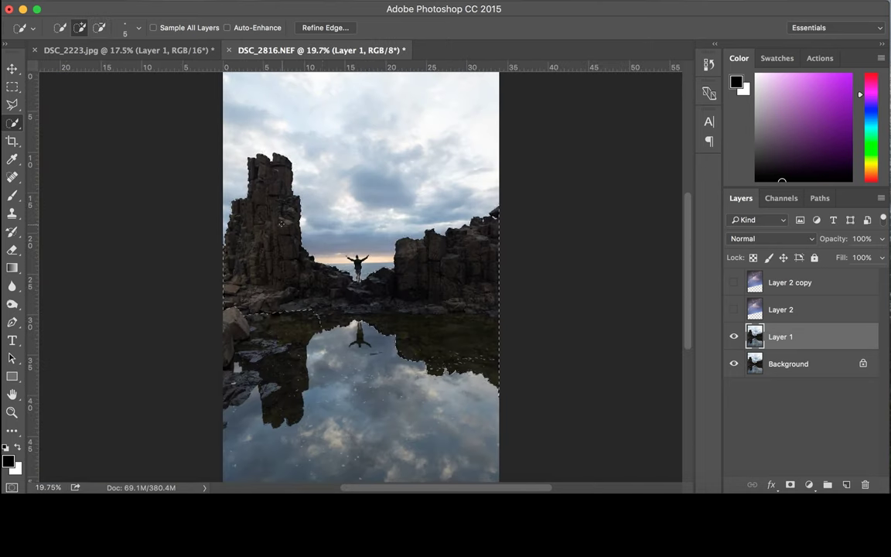
pyautogui.click(326, 27)
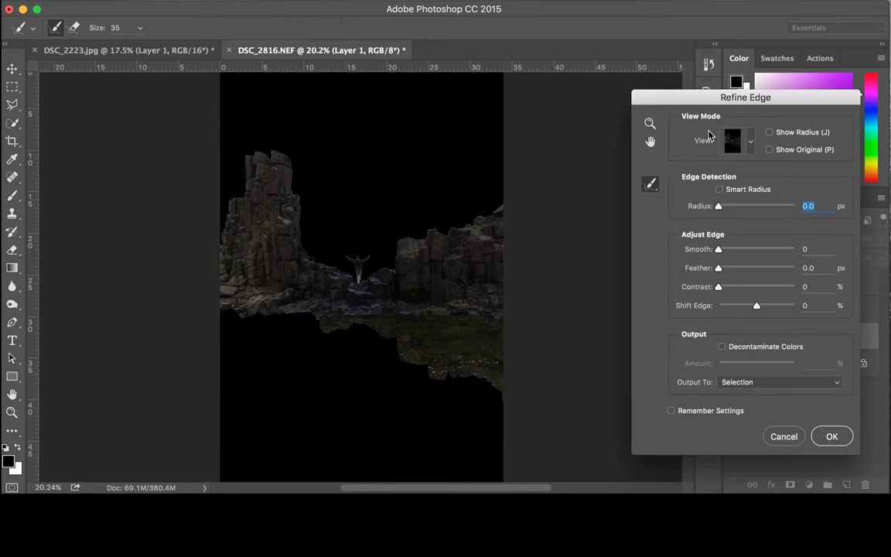
# Step: Refine Edge: On White view, Smart Radius 8.5 px, Feather 1.2, output to New Layer with Layer Mask
pyautogui.click(749, 139)
pyautogui.click(708, 259)
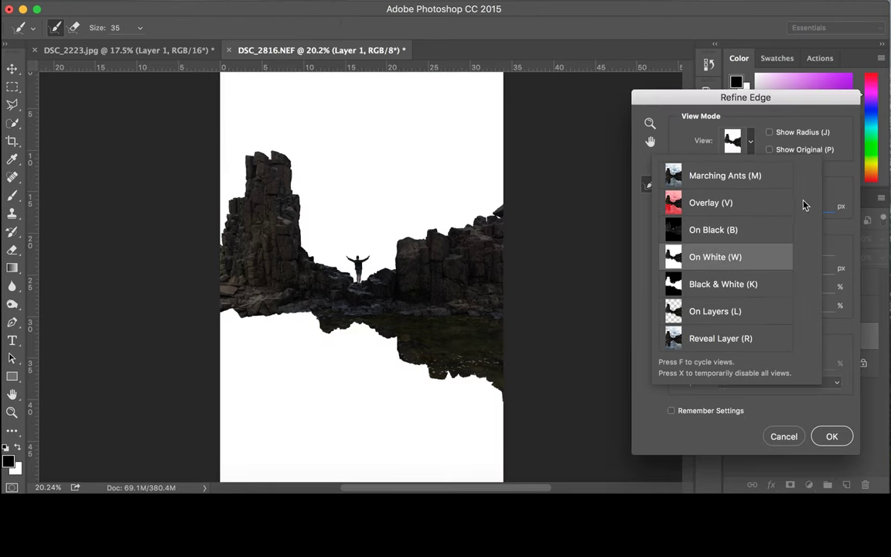
pyautogui.click(835, 178)
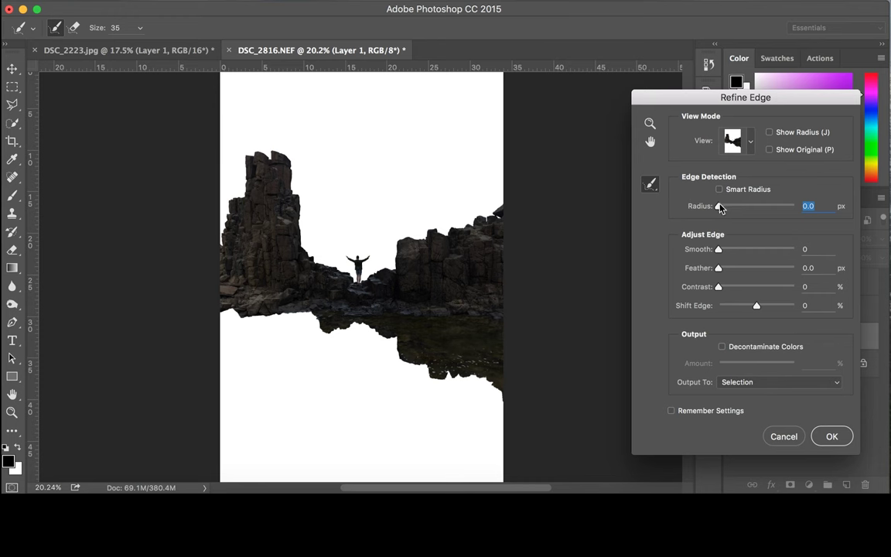
pyautogui.moveTo(719, 207); pyautogui.dragTo(729, 209)
pyautogui.click(719, 189)
pyautogui.moveTo(719, 269); pyautogui.dragTo(733, 289)
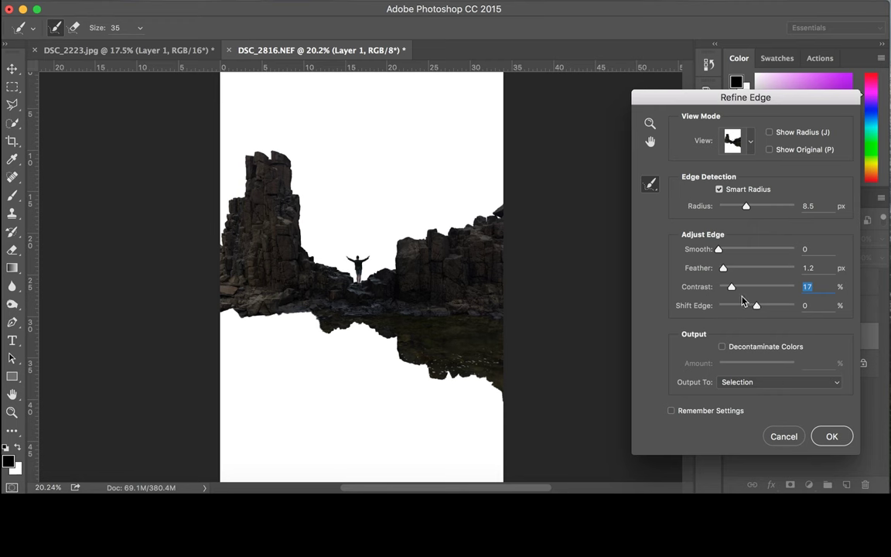
pyautogui.click(755, 383)
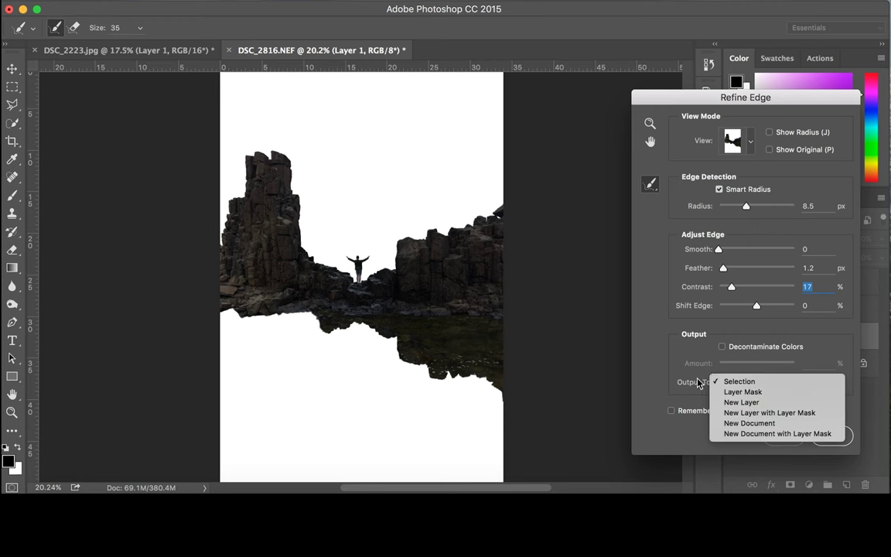
pyautogui.click(755, 384)
pyautogui.click(755, 386)
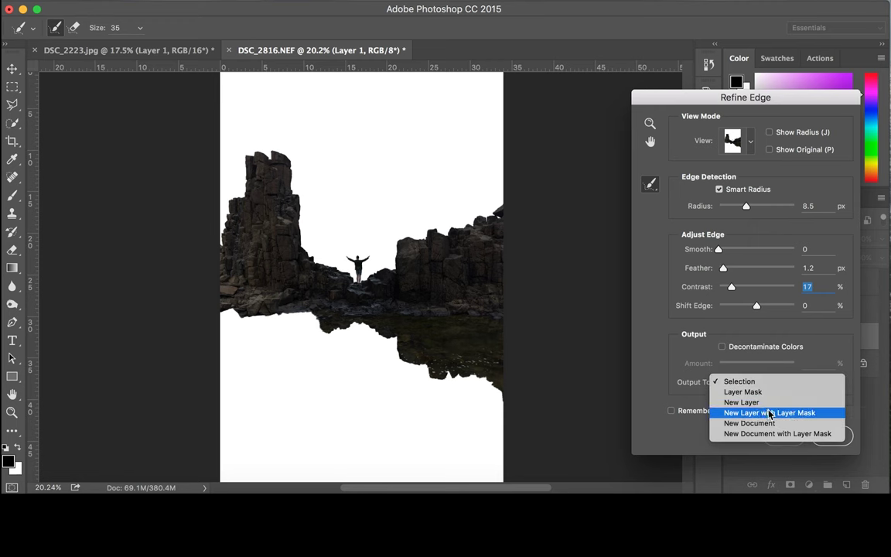
pyautogui.click(771, 414)
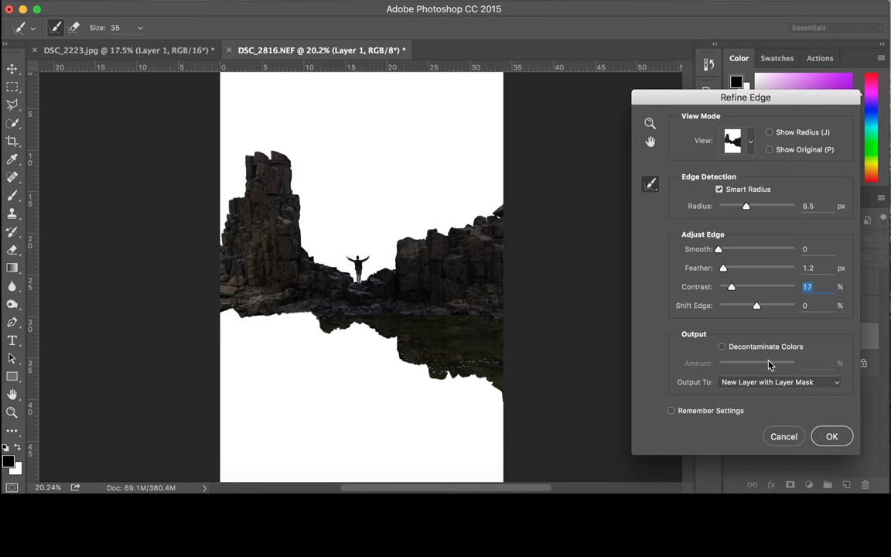
pyautogui.click(717, 410)
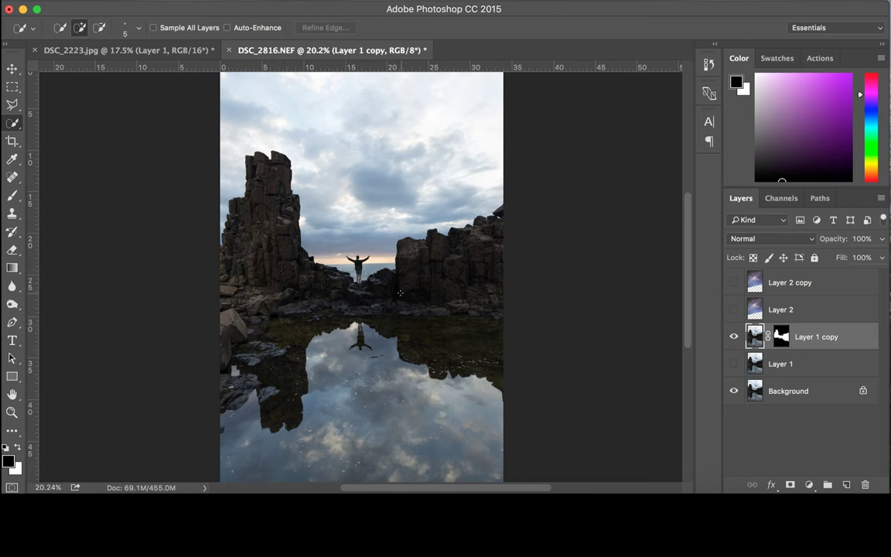
# Step: Show Layer 2, move the rock mask onto it, and invert the mask so the sky sits behind the rocks
pyautogui.press('v')
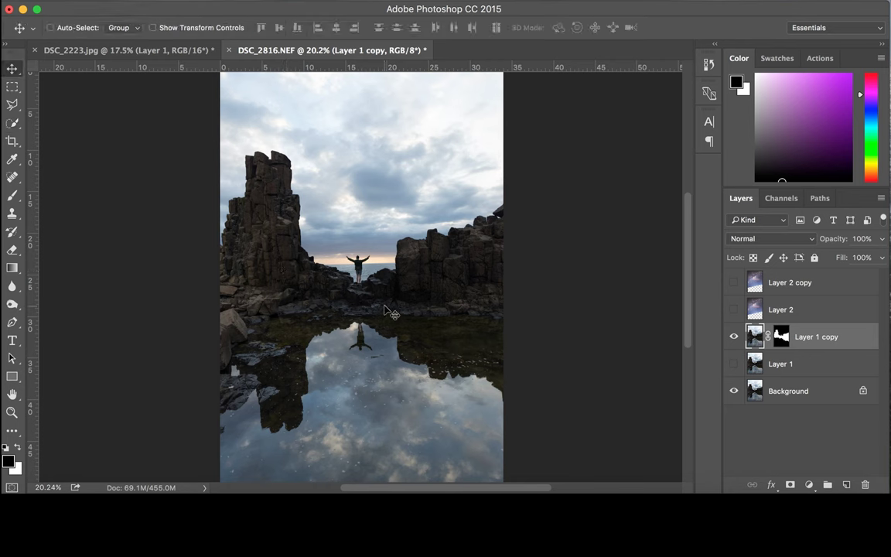
pyautogui.click(732, 310)
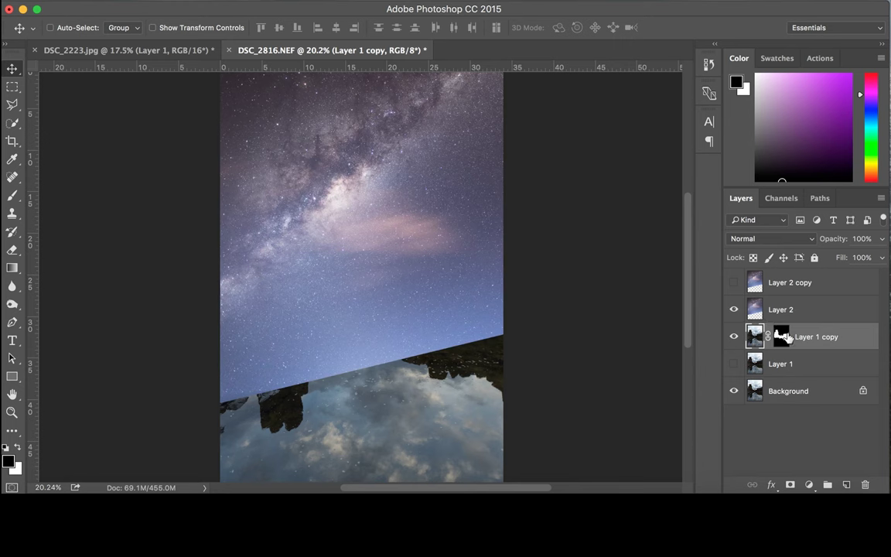
pyautogui.moveTo(783, 335)
pyautogui.mouseDown()
pyautogui.moveTo(783, 312)
pyautogui.moveTo(778, 318)
pyautogui.mouseUp()
pyautogui.click(778, 311)
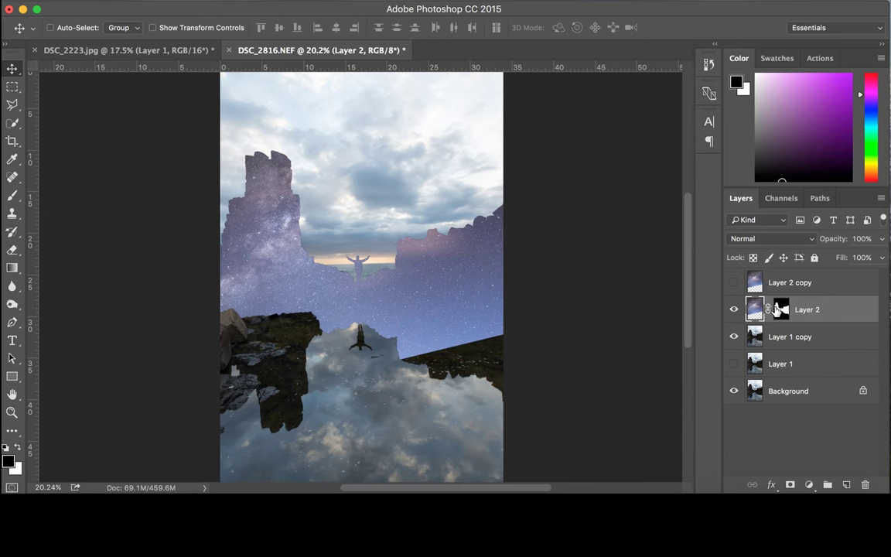
pyautogui.press('super+backslash')
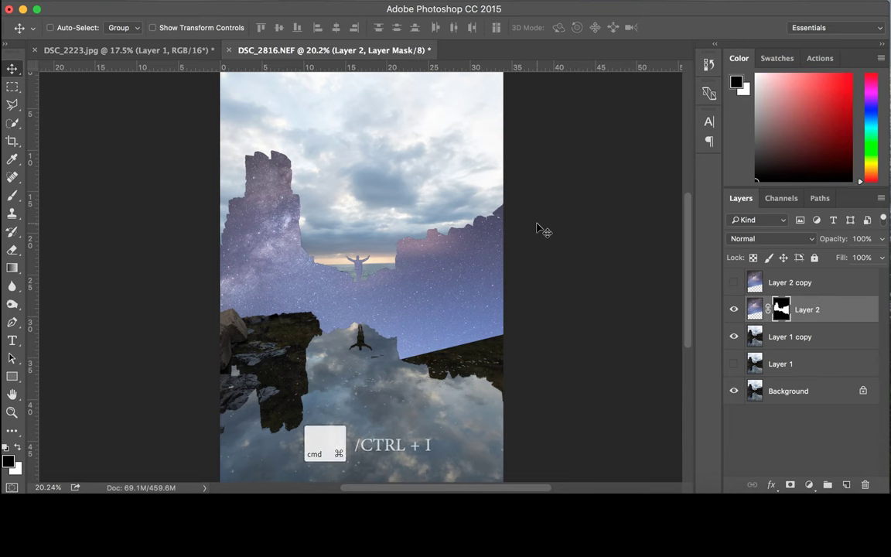
pyautogui.press('super+i')
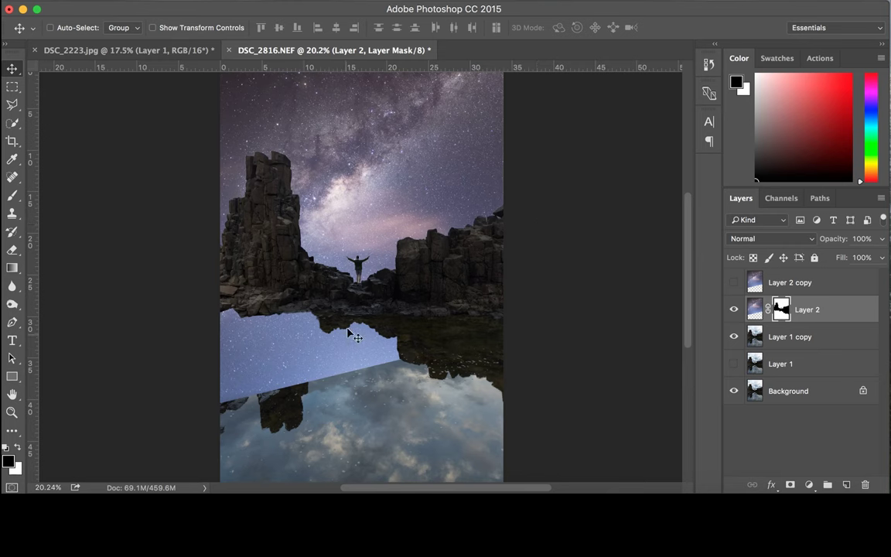
pyautogui.press('b')
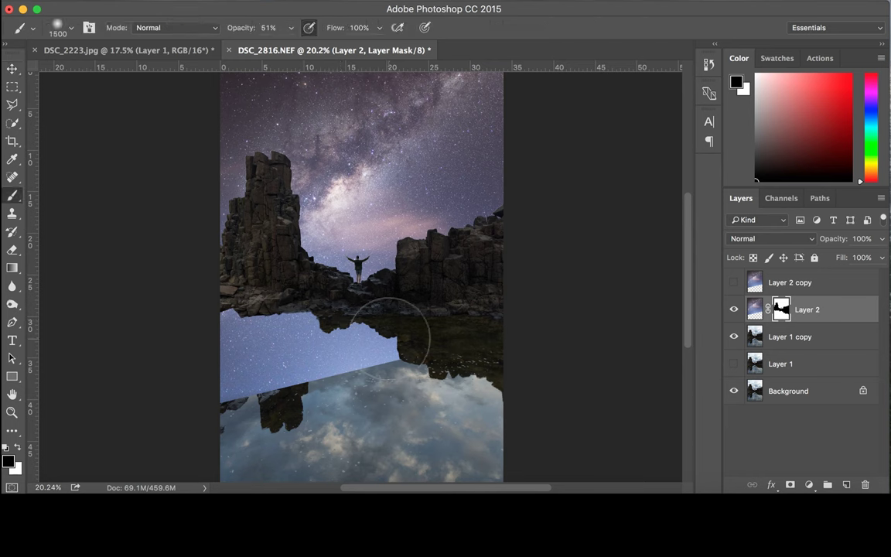
# Step: Paint black on Layer 2's mask at 100% brush opacity to clear the stars from the water
pyautogui.moveTo(356, 349)
pyautogui.mouseDown()
pyautogui.moveTo(325, 310)
pyautogui.moveTo(340, 305)
pyautogui.mouseUp()
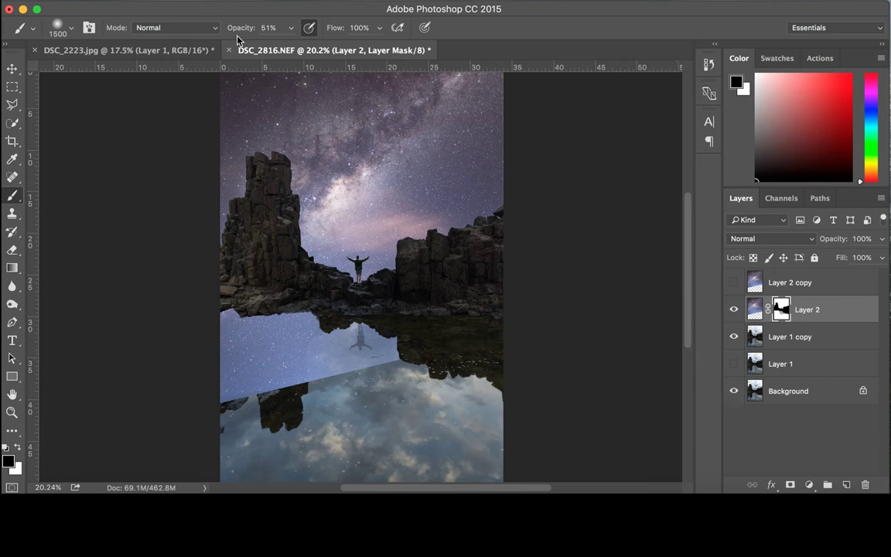
pyautogui.moveTo(234, 29); pyautogui.dragTo(317, 31)
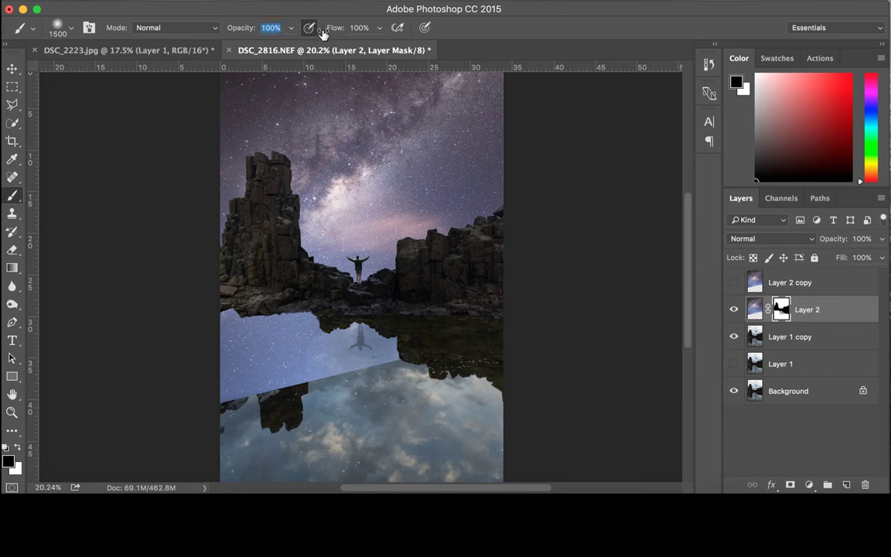
pyautogui.click(72, 31)
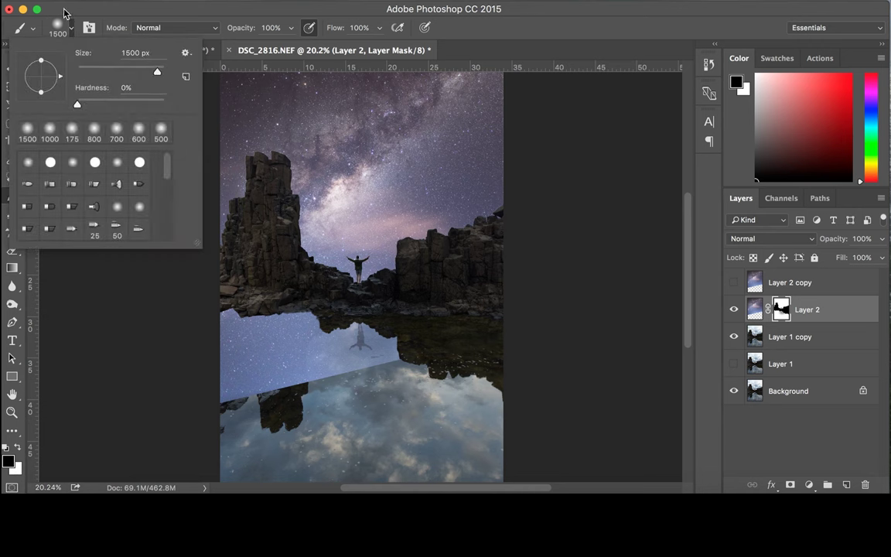
pyautogui.click(70, 28)
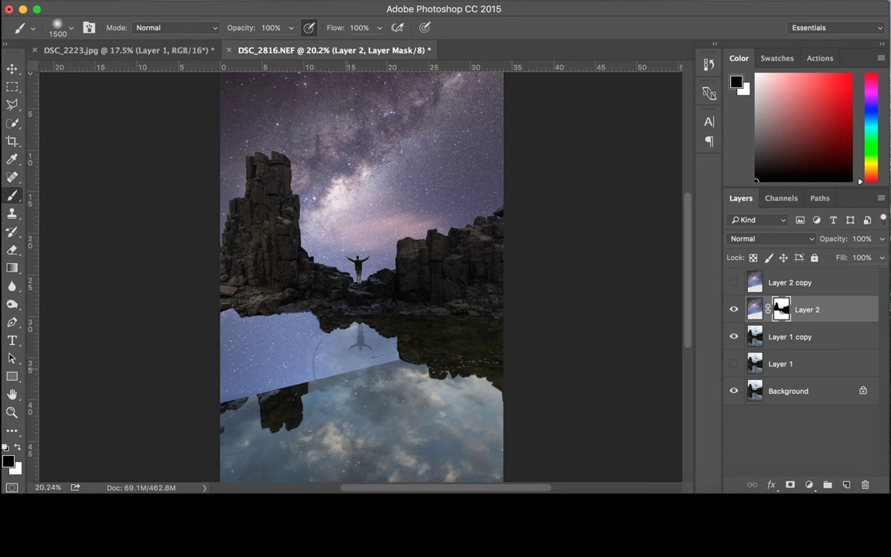
pyautogui.press('[')
pyautogui.moveTo(362, 337); pyautogui.dragTo(339, 333)
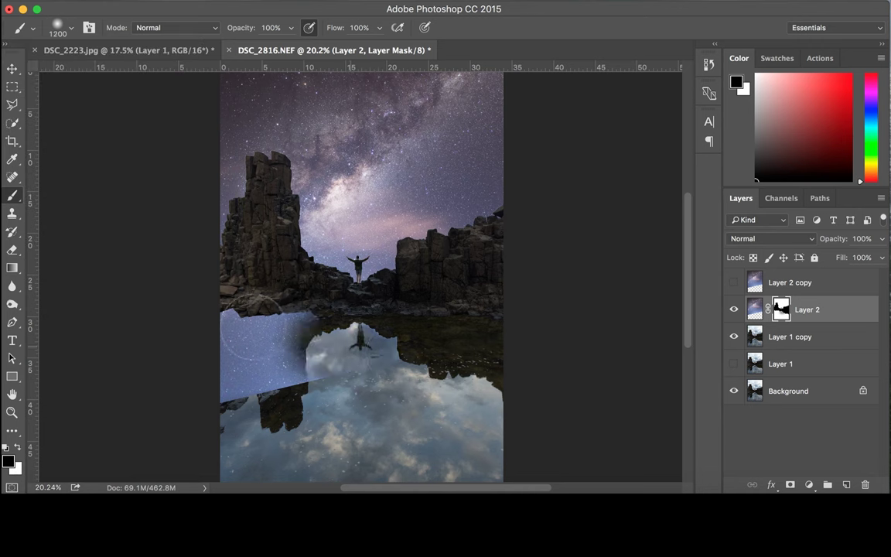
pyautogui.moveTo(267, 344)
pyautogui.mouseDown()
pyautogui.moveTo(208, 363)
pyautogui.moveTo(201, 392)
pyautogui.moveTo(232, 371)
pyautogui.moveTo(264, 386)
pyautogui.moveTo(240, 368)
pyautogui.moveTo(279, 398)
pyautogui.mouseUp()
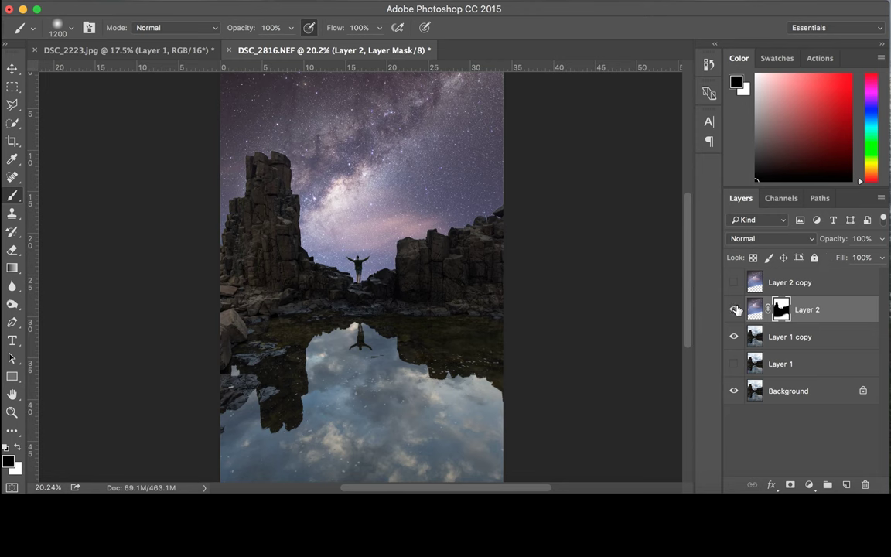
# Step: Toggle Layer 2's visibility to compare the composite before and after the mask painting
pyautogui.click(734, 309)
pyautogui.click(734, 310)
pyautogui.scroll(-3, 421, 185)
pyautogui.press('v')
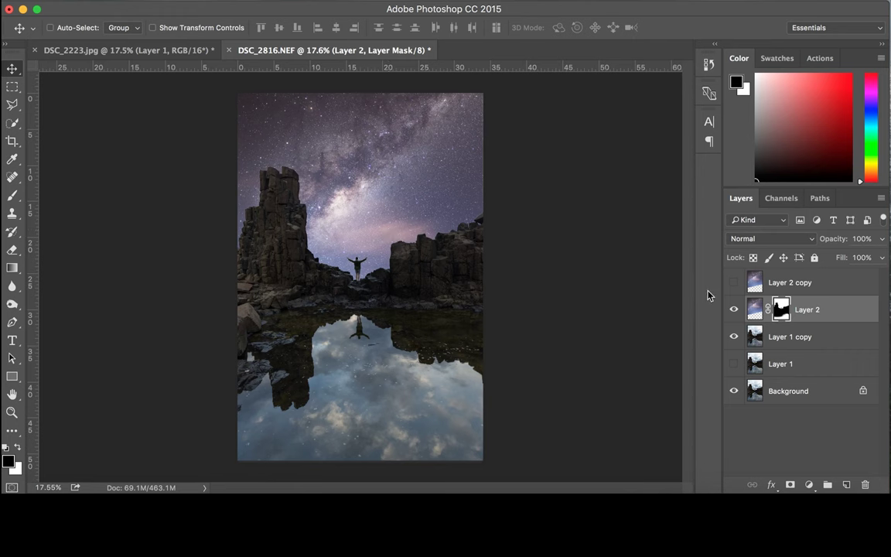
pyautogui.click(735, 310)
pyautogui.click(735, 309)
pyautogui.scroll(1, 338, 394)
pyautogui.scroll(3, 338, 395)
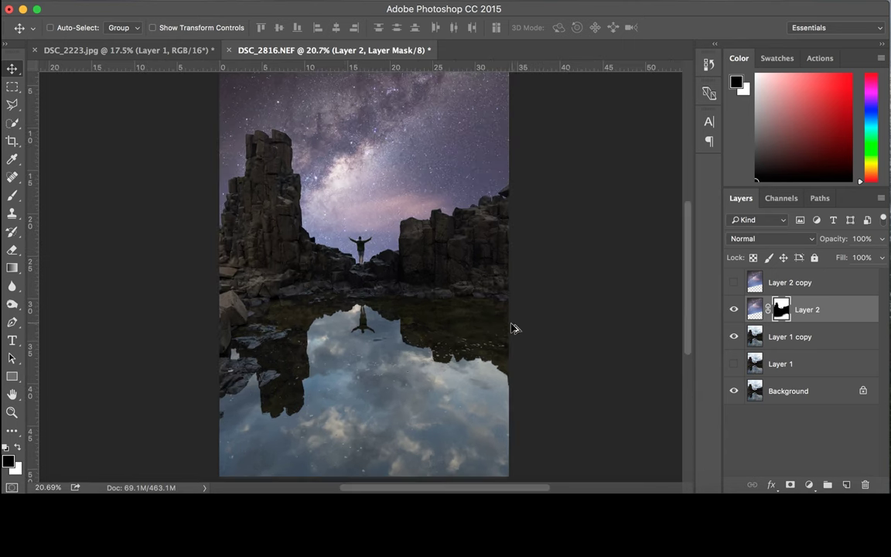
# Step: Show and select Layer 2 copy, then flip it vertically with Free Transform
pyautogui.click(730, 282)
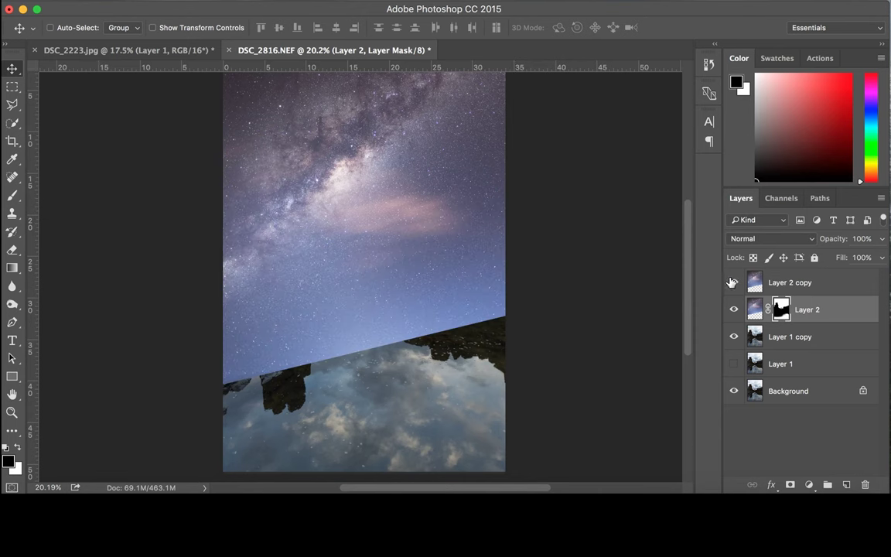
pyautogui.click(781, 283)
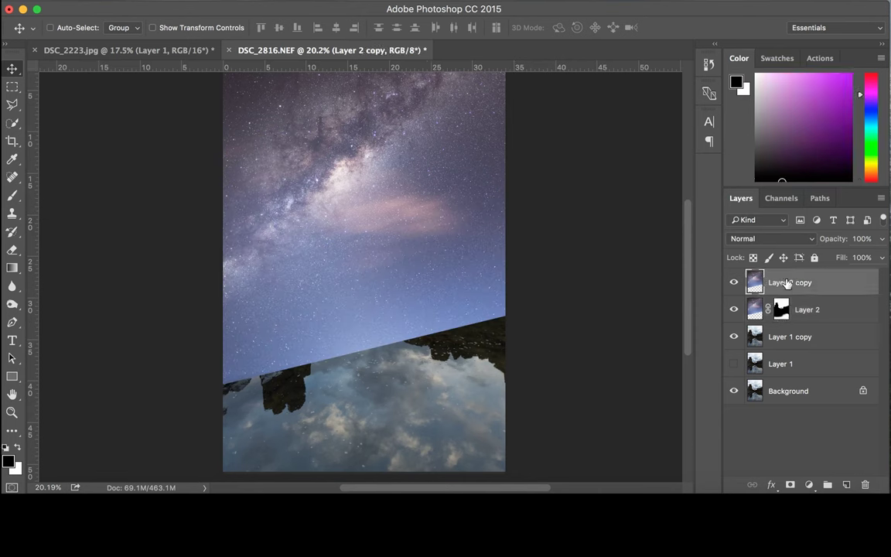
pyautogui.press('super+t')
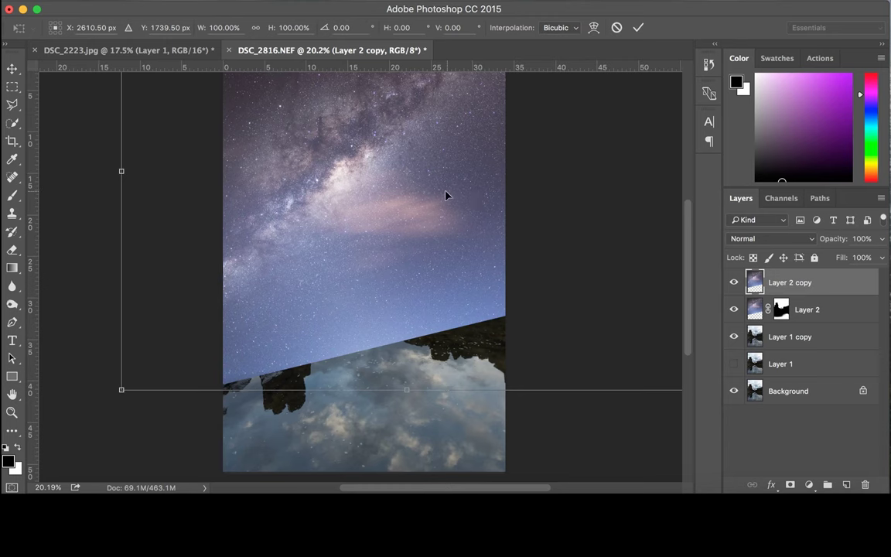
pyautogui.rightClick(443, 190)
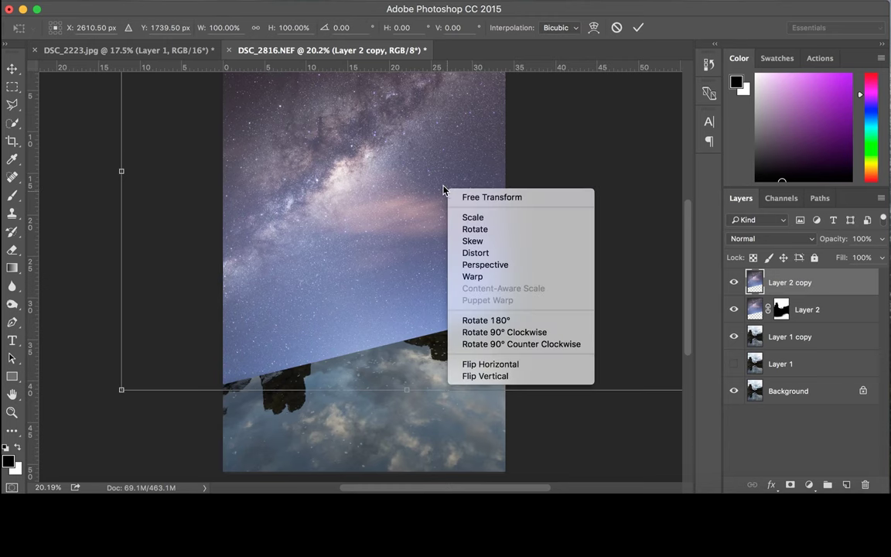
pyautogui.click(484, 377)
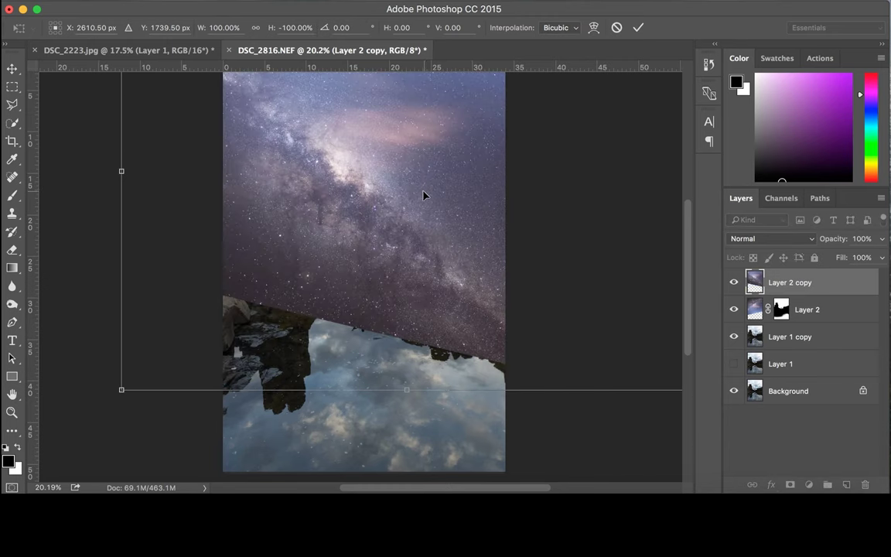
pyautogui.scroll(-4, 424, 194)
# Step: Align the flipped sky below the rocks at lower opacity, restore 100%, apply, and hide the layer
pyautogui.moveTo(418, 210); pyautogui.dragTo(412, 279)
pyautogui.moveTo(839, 241)
pyautogui.mouseDown()
pyautogui.moveTo(806, 251)
pyautogui.moveTo(823, 242)
pyautogui.mouseUp()
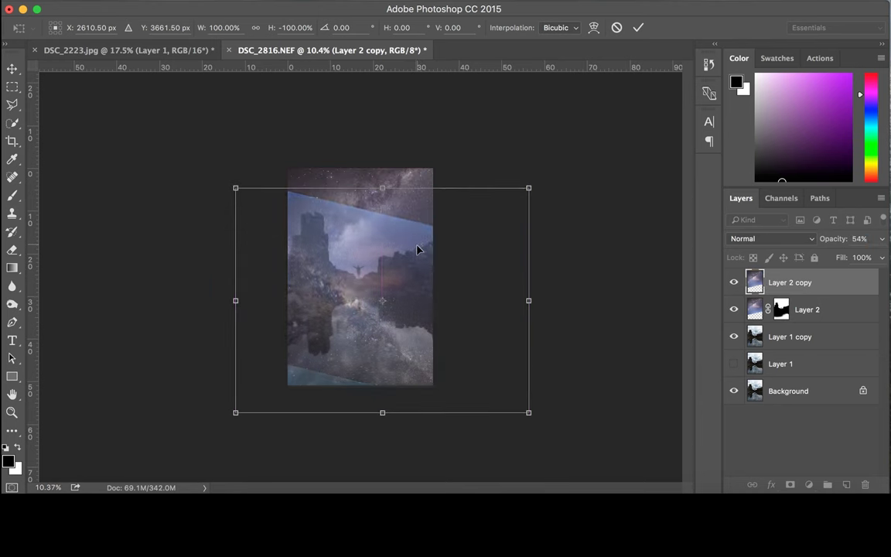
pyautogui.moveTo(418, 248); pyautogui.dragTo(418, 273)
pyautogui.scroll(1, 360, 255)
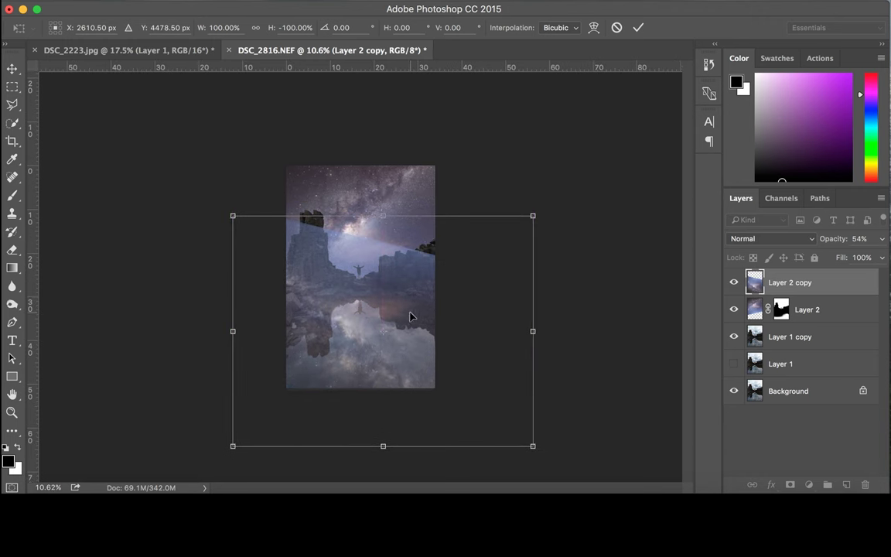
pyautogui.moveTo(415, 300)
pyautogui.mouseDown()
pyautogui.moveTo(411, 290)
pyautogui.moveTo(413, 302)
pyautogui.mouseUp()
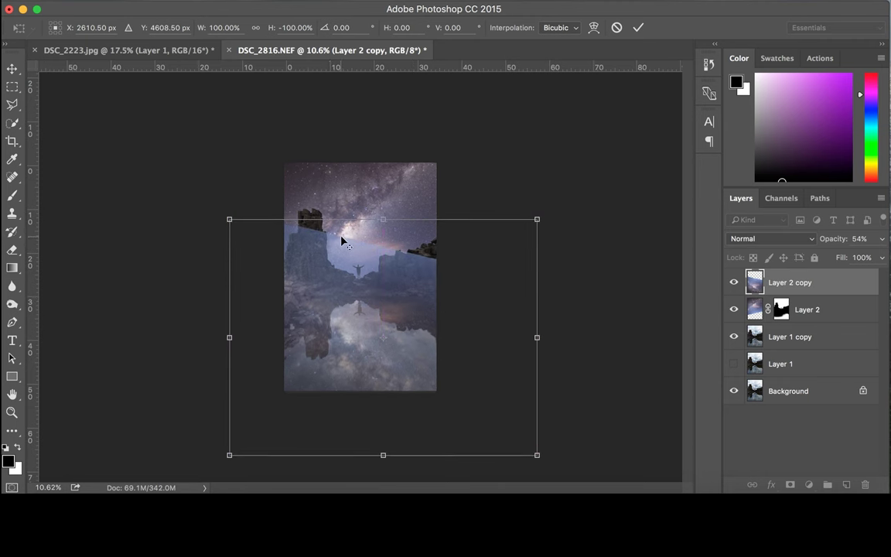
pyautogui.scroll(3, 341, 241)
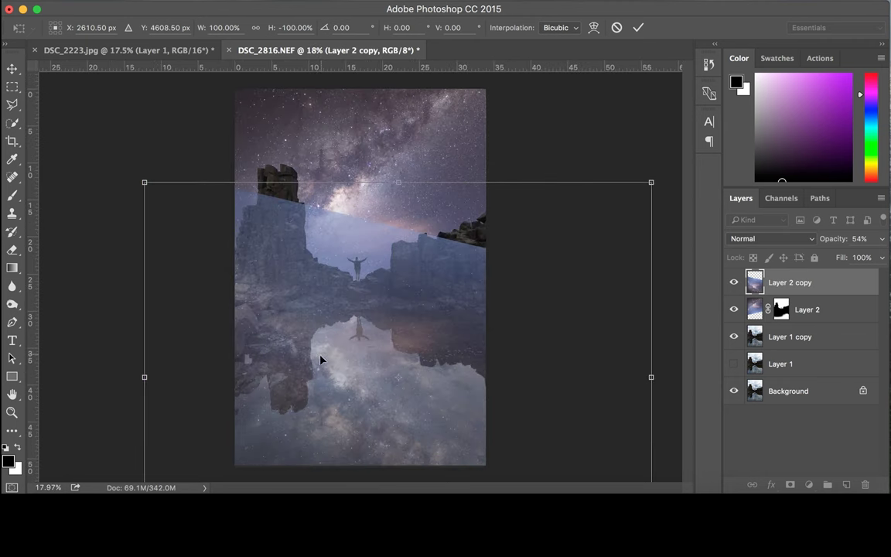
pyautogui.moveTo(413, 272); pyautogui.dragTo(418, 282)
pyautogui.scroll(-1, 415, 290)
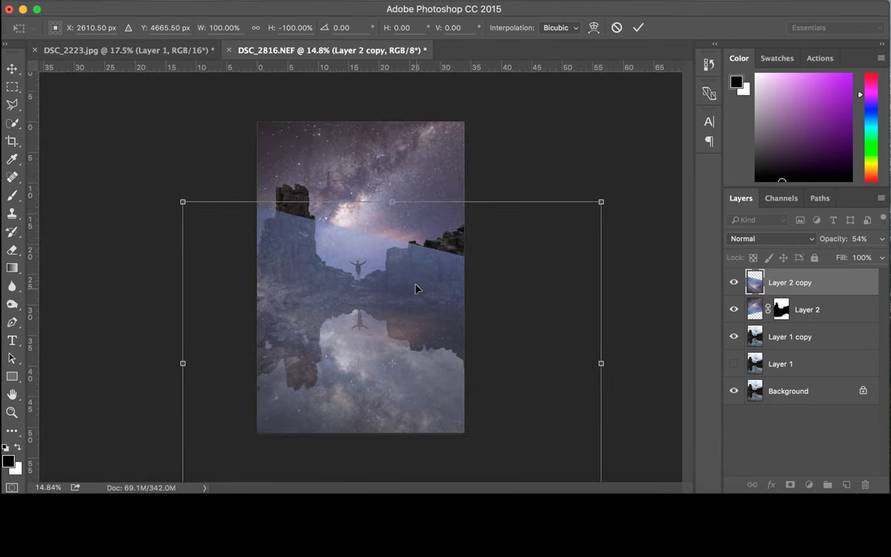
pyautogui.moveTo(826, 243); pyautogui.dragTo(887, 242)
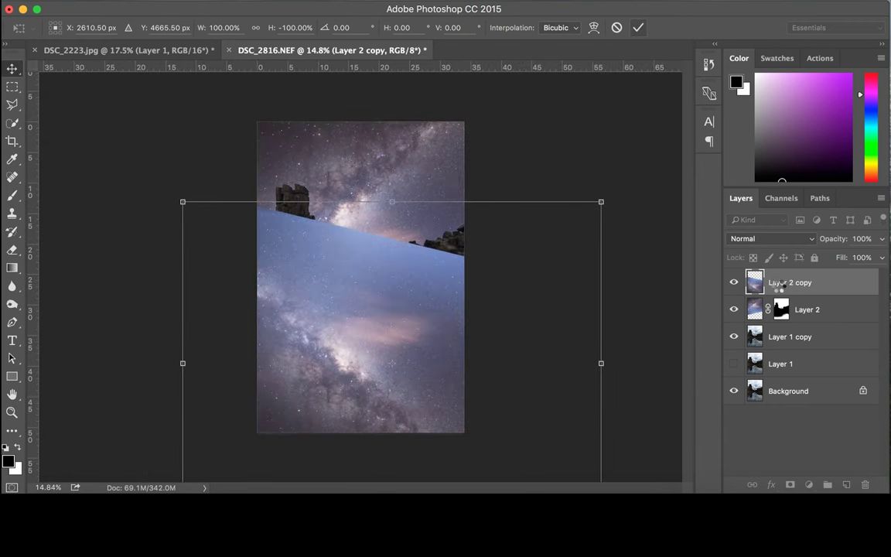
pyautogui.press('Return')
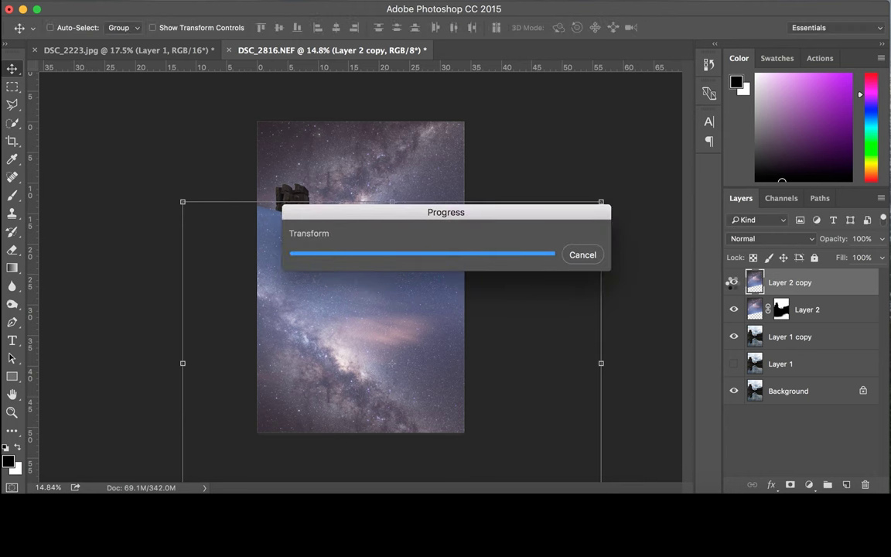
pyautogui.click(734, 284)
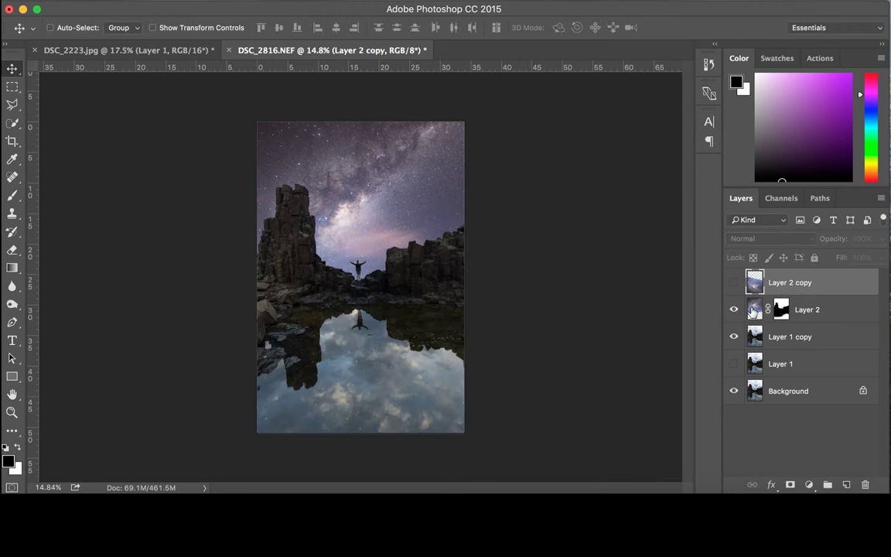
pyautogui.scroll(3, 262, 295)
pyautogui.moveTo(391, 301); pyautogui.dragTo(406, 279)
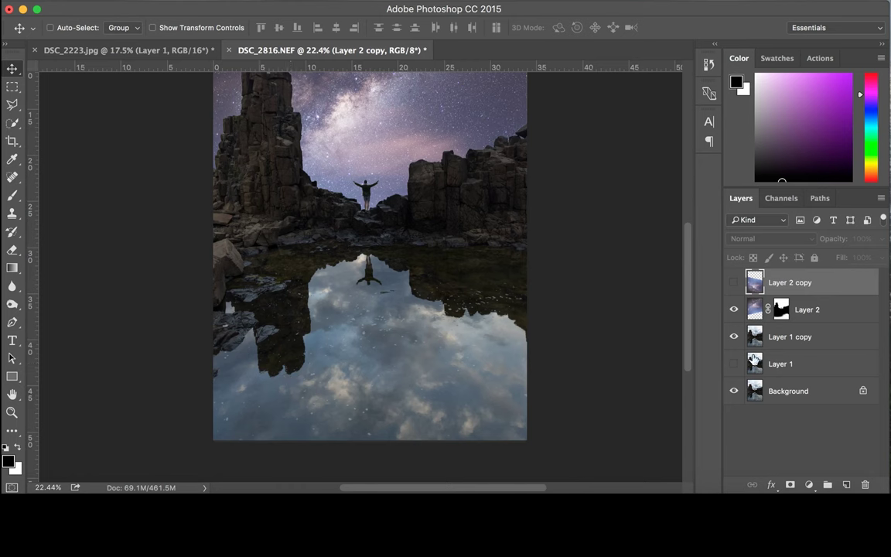
# Step: On the duplicated rock layer, Quick-Select the water and subtract the figure's reflection
pyautogui.click(828, 341)
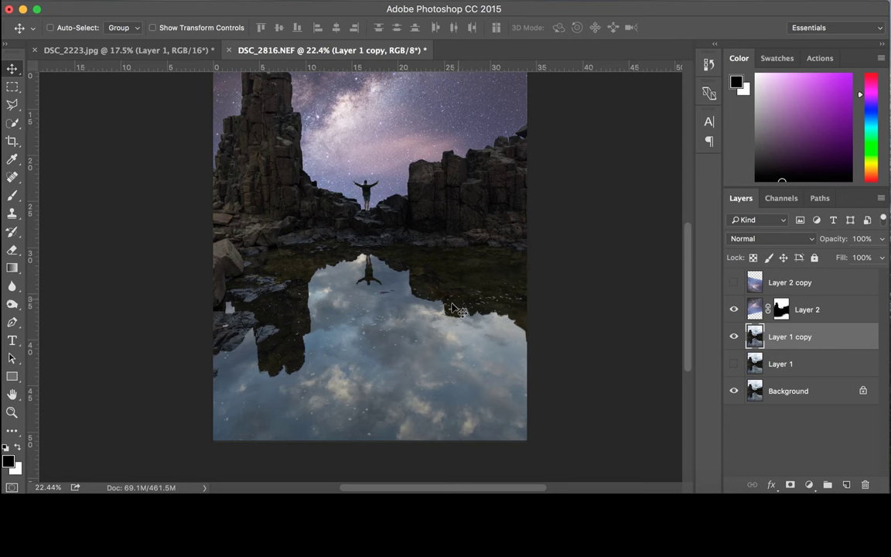
pyautogui.press('w')
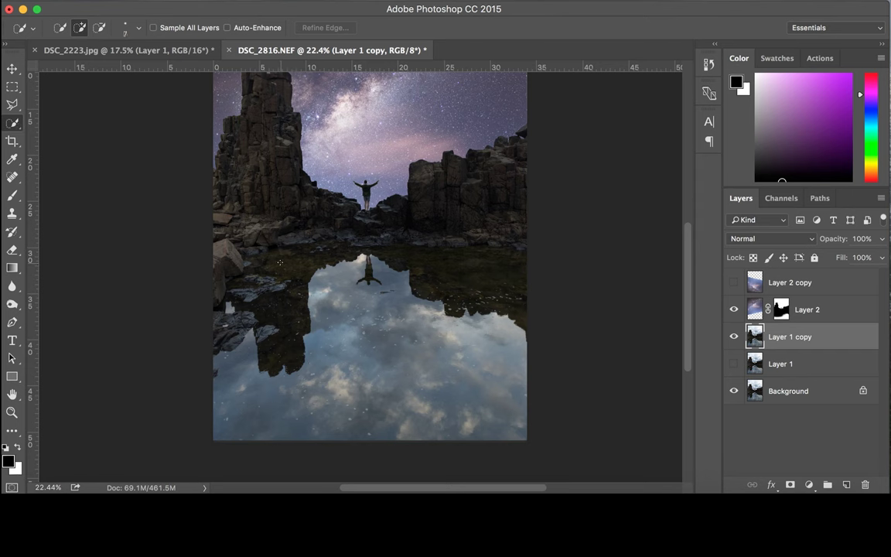
pyautogui.press(']')
pyautogui.press(']')
pyautogui.press(']')
pyautogui.press(']')
pyautogui.press(']')
pyautogui.press(']')
pyautogui.press(']')
pyautogui.press(']')
pyautogui.press(']')
pyautogui.press(']')
pyautogui.press(']')
pyautogui.press(']')
pyautogui.press(']')
pyautogui.press(']')
pyautogui.press(']')
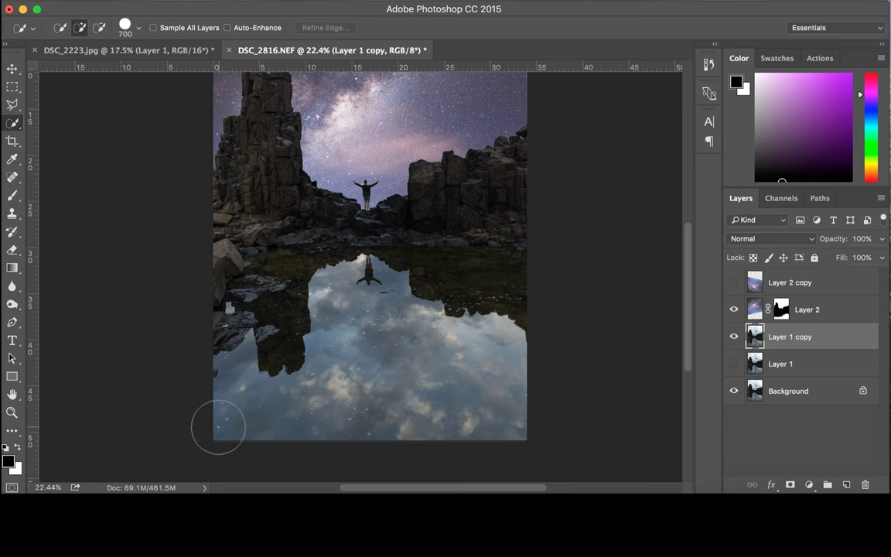
pyautogui.moveTo(249, 414)
pyautogui.mouseDown()
pyautogui.moveTo(309, 364)
pyautogui.moveTo(325, 332)
pyautogui.moveTo(423, 390)
pyautogui.mouseUp()
pyautogui.scroll(5, 358, 279)
pyautogui.press('[')
pyautogui.press('[')
pyautogui.press('[')
pyautogui.press('[')
pyautogui.press('[')
pyautogui.press('[')
pyautogui.press('[')
pyautogui.press('[')
pyautogui.press('[')
pyautogui.press('[')
pyautogui.press('[')
pyautogui.press('[')
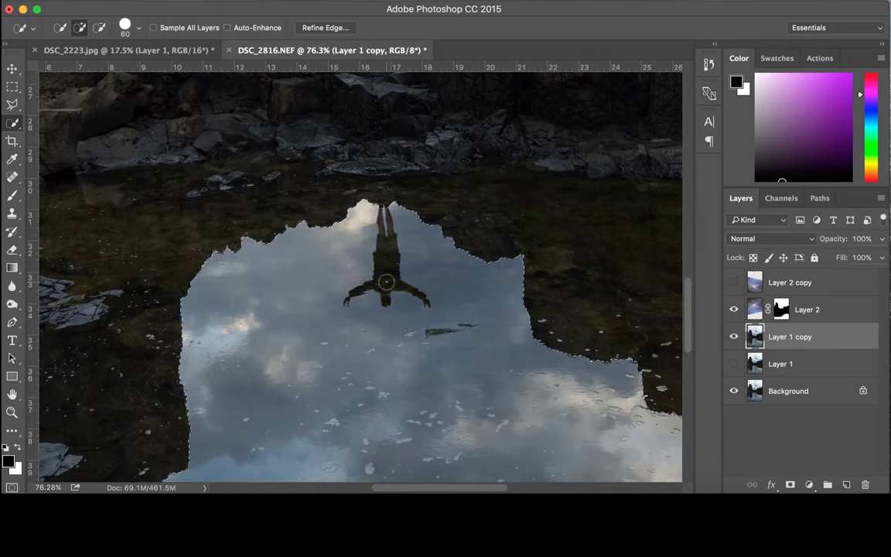
pyautogui.moveTo(386, 283)
pyautogui.mouseDown()
pyautogui.moveTo(384, 260)
pyautogui.moveTo(405, 296)
pyautogui.moveTo(274, 321)
pyautogui.mouseUp()
# Step: With a smaller brush, trim the selection around the figure's left and right hands
pyautogui.scroll(3, 410, 278)
pyautogui.press('[')
pyautogui.press('[')
pyautogui.press('[')
pyautogui.press('[')
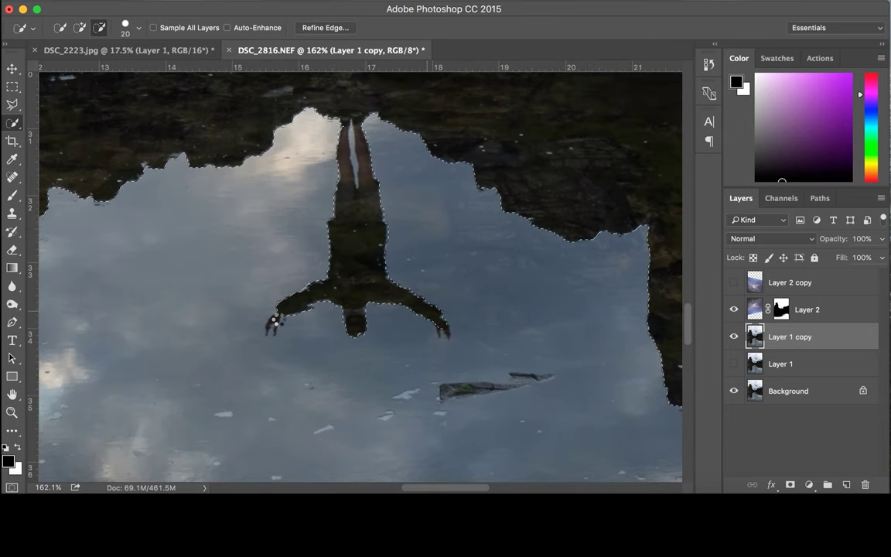
pyautogui.press('[')
pyautogui.press('[')
pyautogui.press('[')
pyautogui.press('[')
pyautogui.press('[')
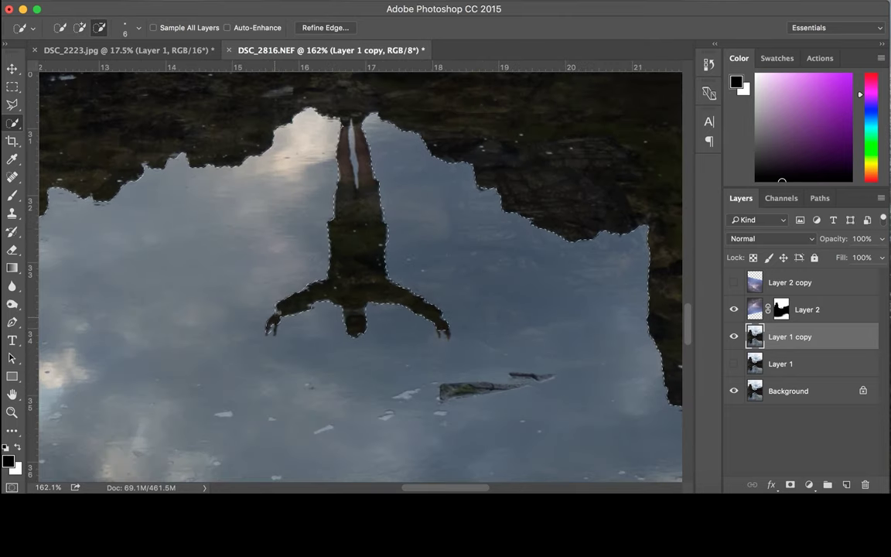
pyautogui.scroll(3, 273, 328)
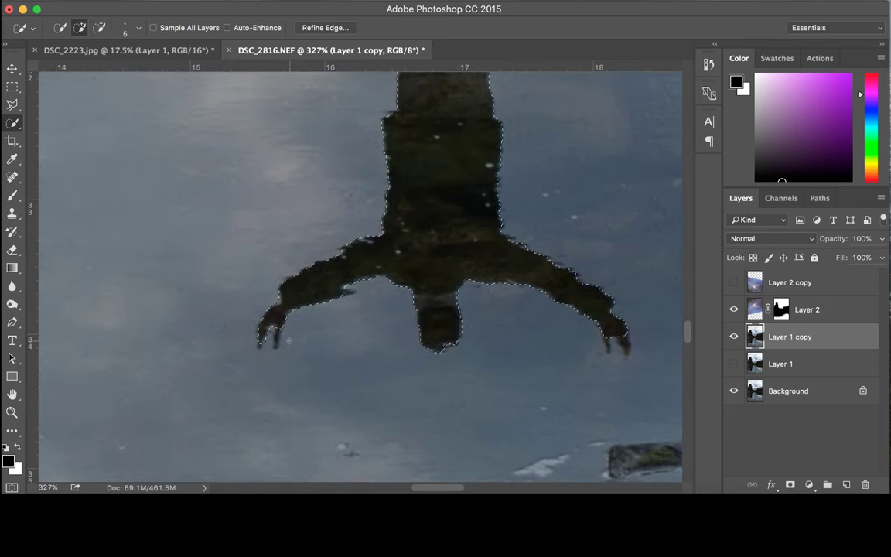
pyautogui.keyDown('alt'); pyautogui.click(274, 325); pyautogui.keyUp('alt')
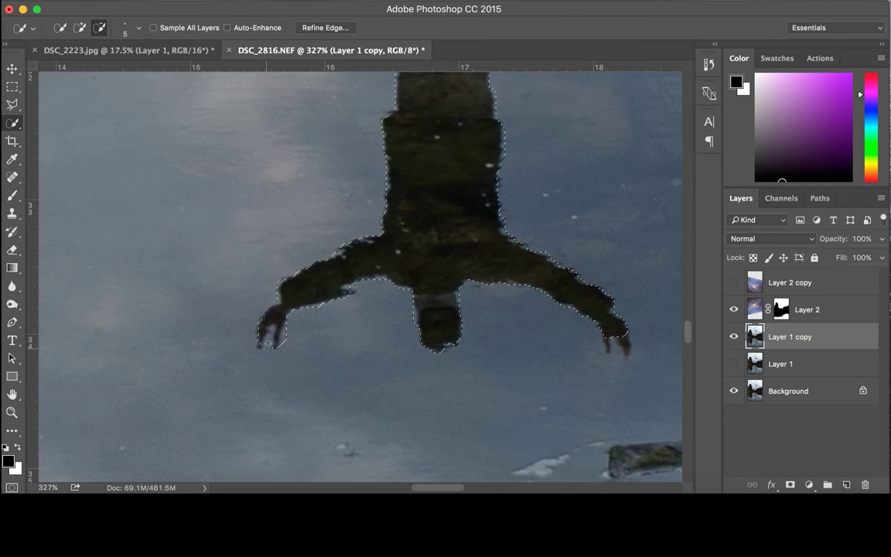
pyautogui.keyDown('alt'); pyautogui.click(269, 344); pyautogui.keyUp('alt')
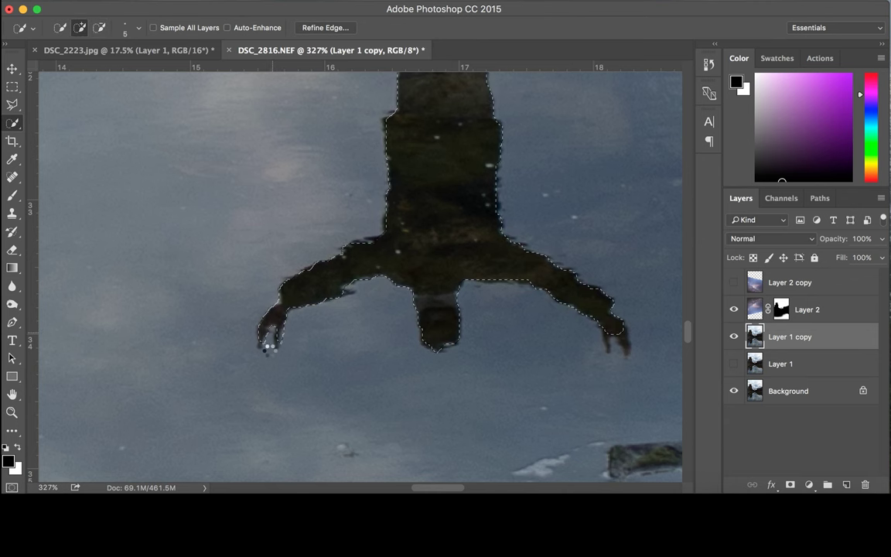
pyautogui.press('alt')
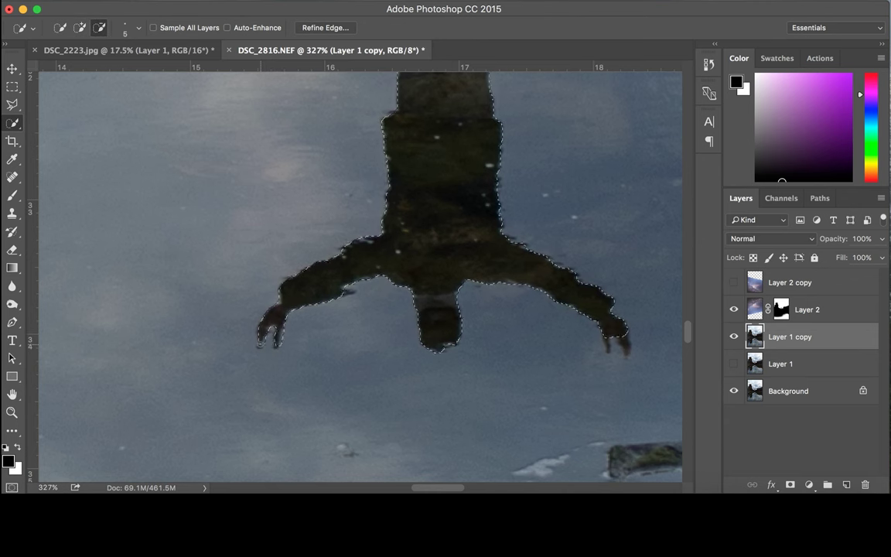
pyautogui.keyDown('alt'); pyautogui.click(619, 335); pyautogui.keyUp('alt')
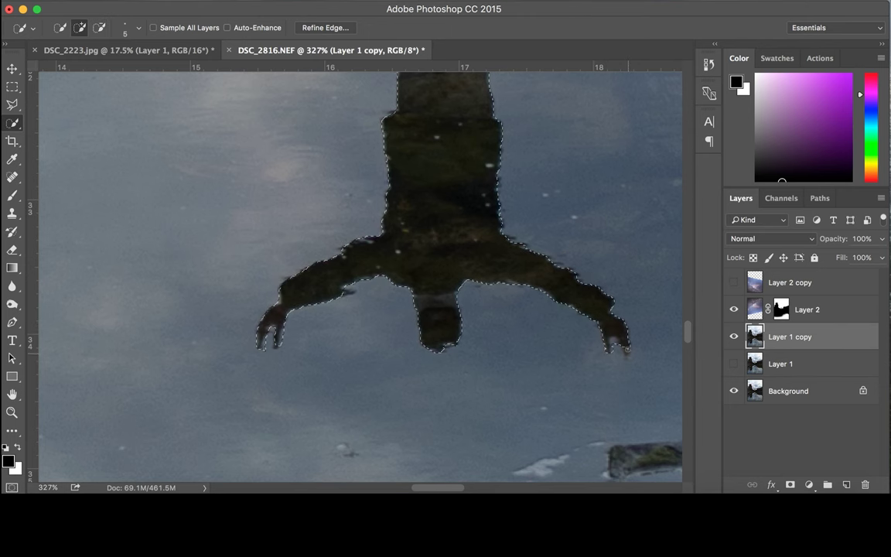
pyautogui.press('alt')
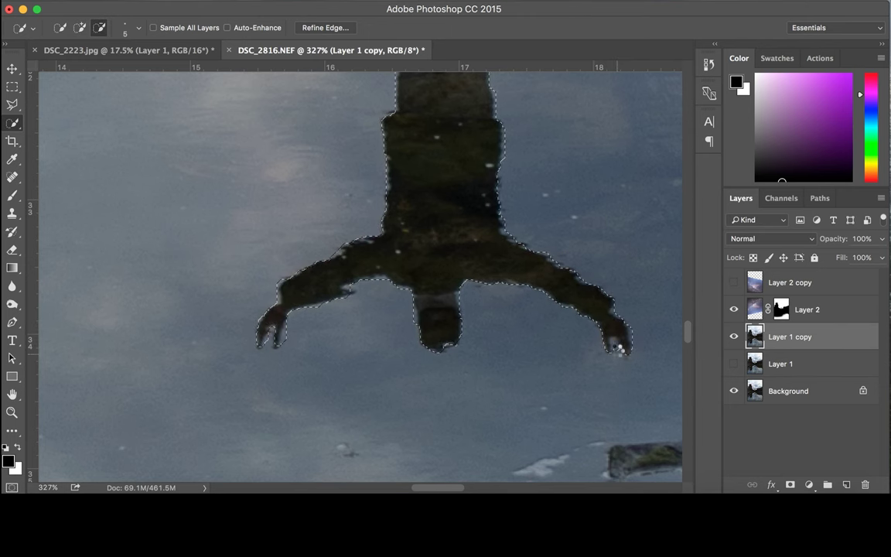
pyautogui.keyDown('alt'); pyautogui.click(616, 347); pyautogui.keyUp('alt')
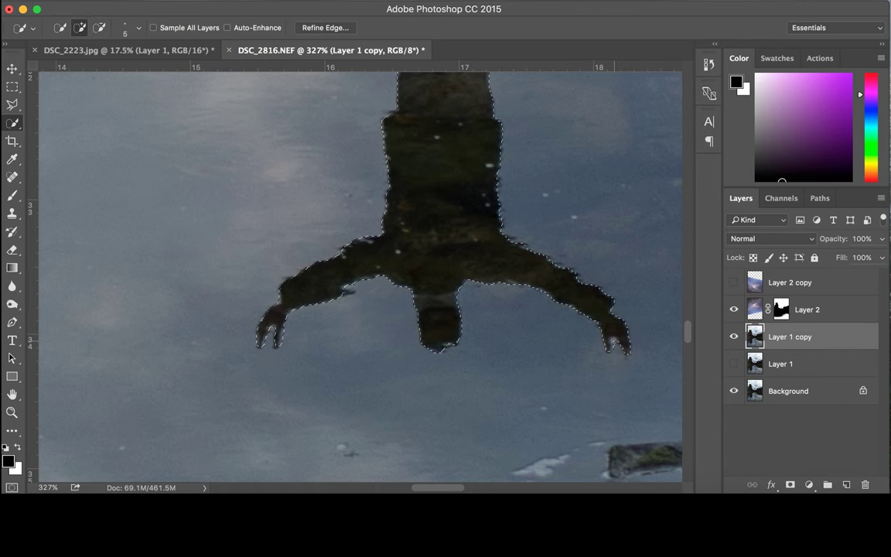
# Step: Add the small reflection patch among the rocks to the water selection
pyautogui.scroll(-3, 495, 232)
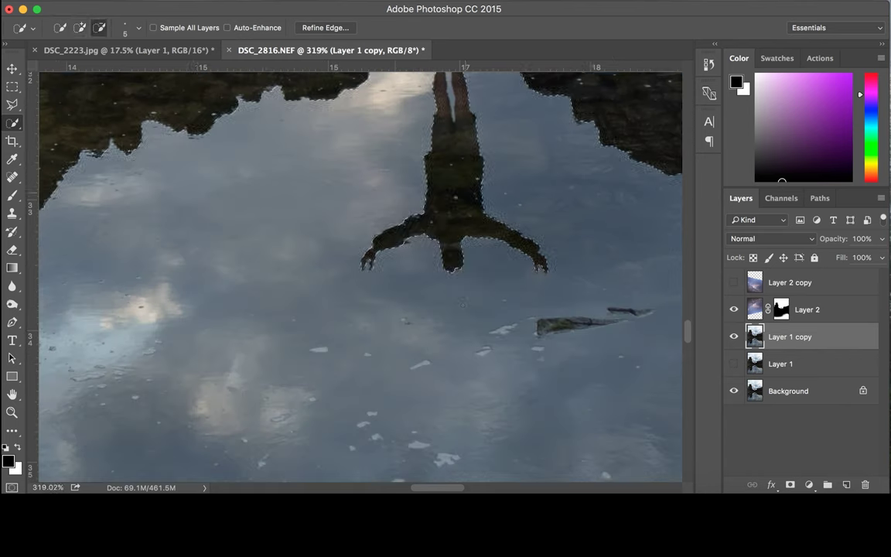
pyautogui.scroll(5, 468, 265)
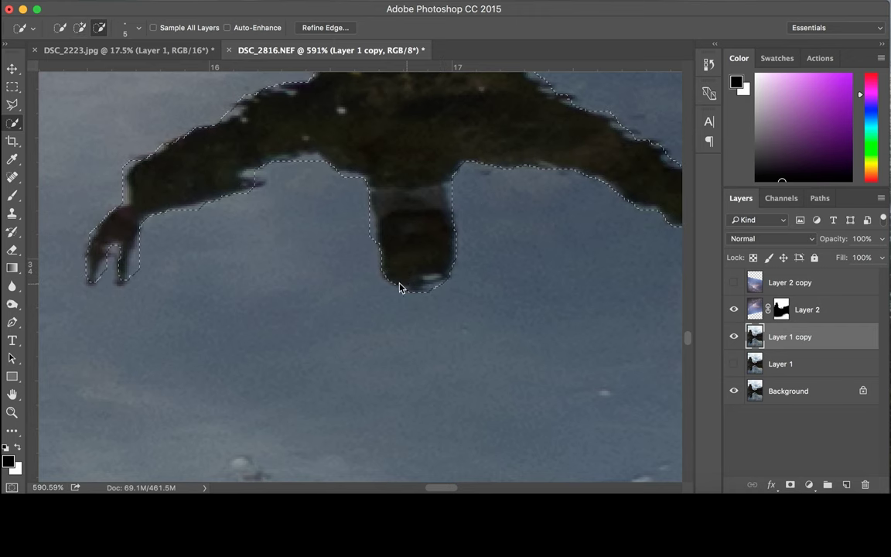
pyautogui.scroll(-5, 397, 288)
pyautogui.scroll(-5, 360, 263)
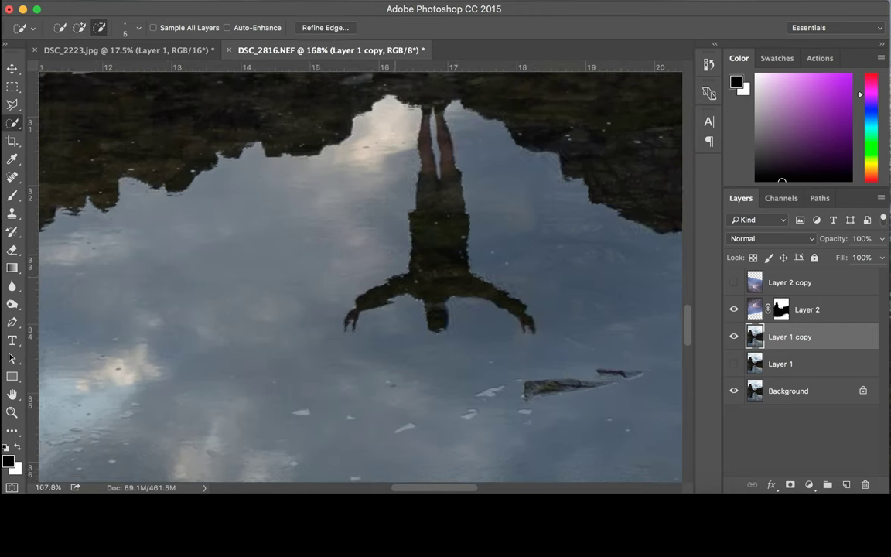
pyautogui.scroll(-5, 361, 263)
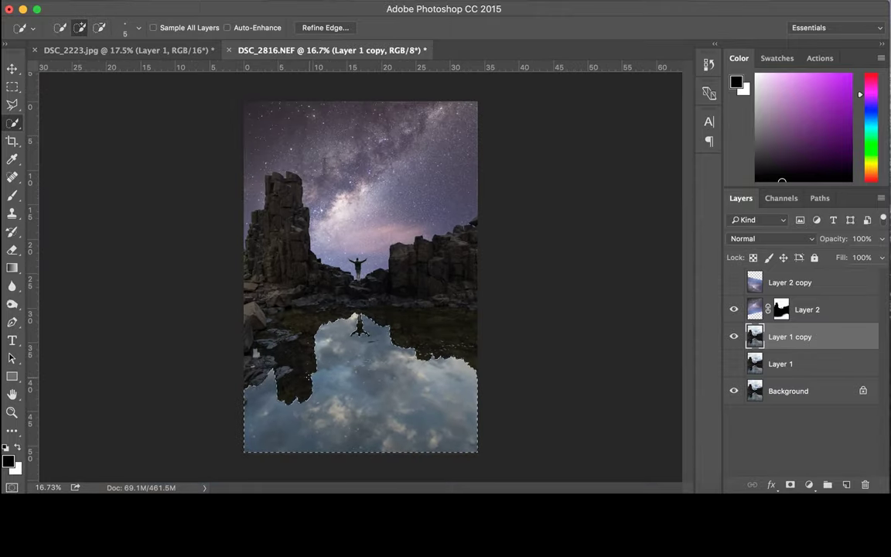
pyautogui.scroll(5, 252, 352)
pyautogui.scroll(-1, 276, 346)
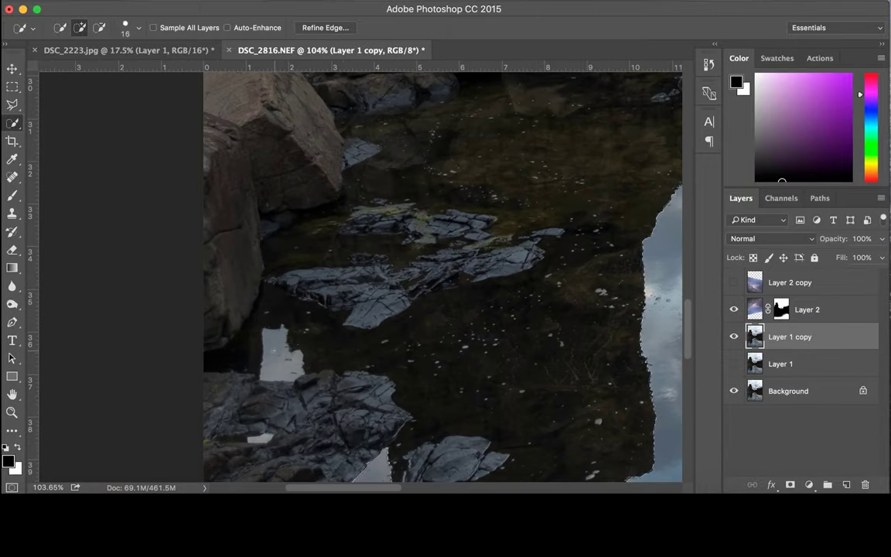
pyautogui.press('[')
pyautogui.press('[')
pyautogui.click(275, 340)
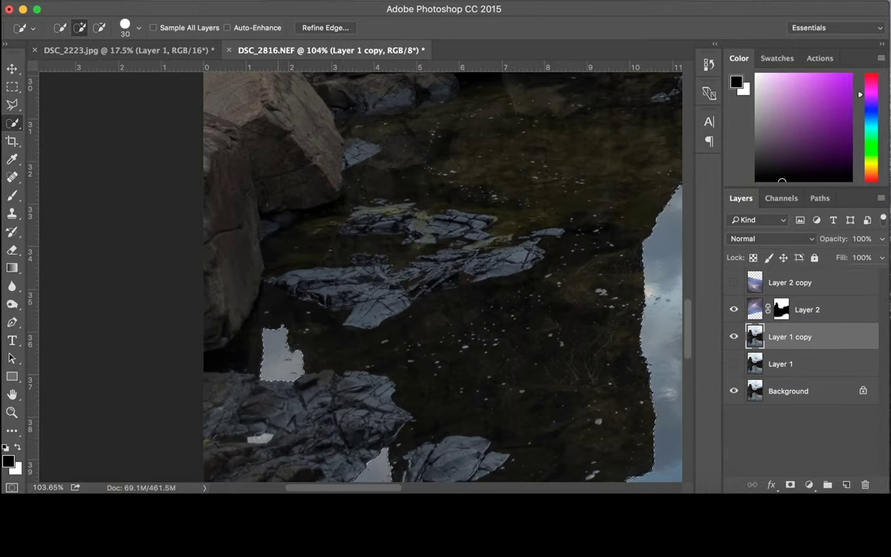
pyautogui.scroll(-10, 391, 294)
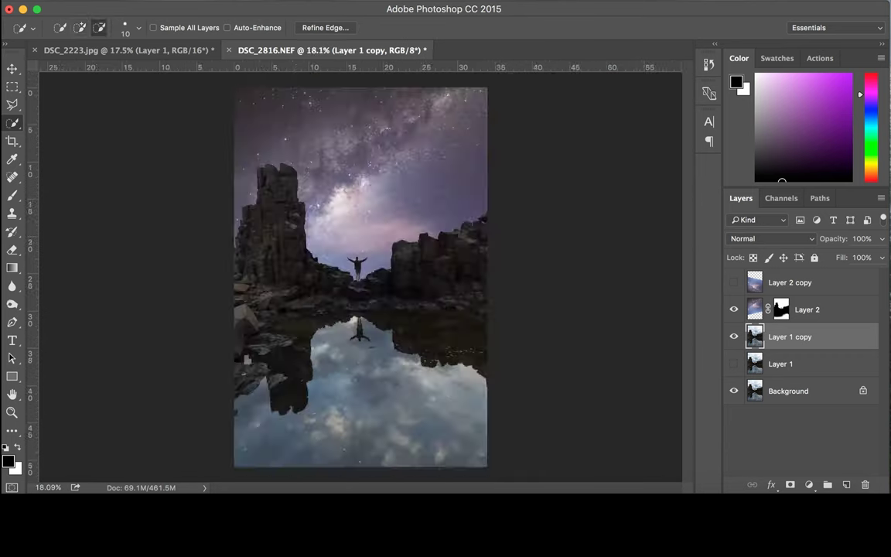
# Step: Fit the image on screen and make Layer 1 copy visible
pyautogui.press('super+0')
pyautogui.press('v')
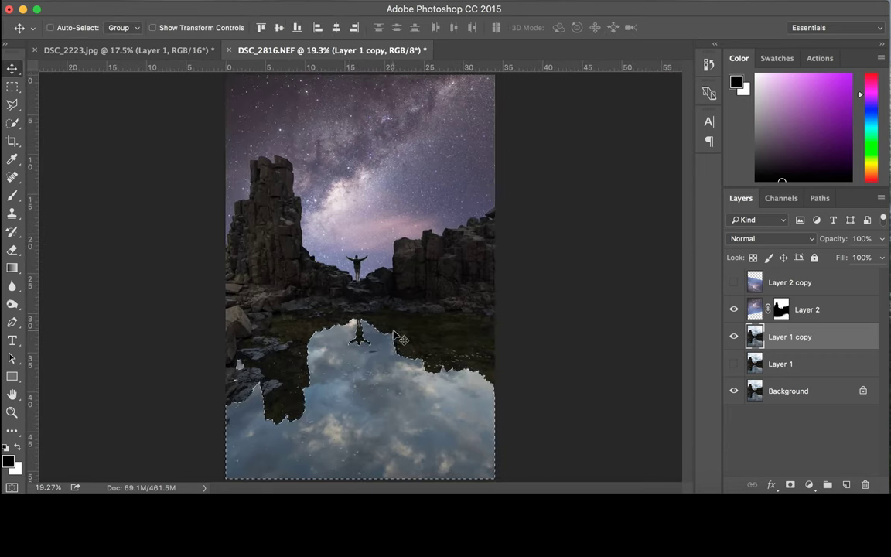
pyautogui.click(734, 336)
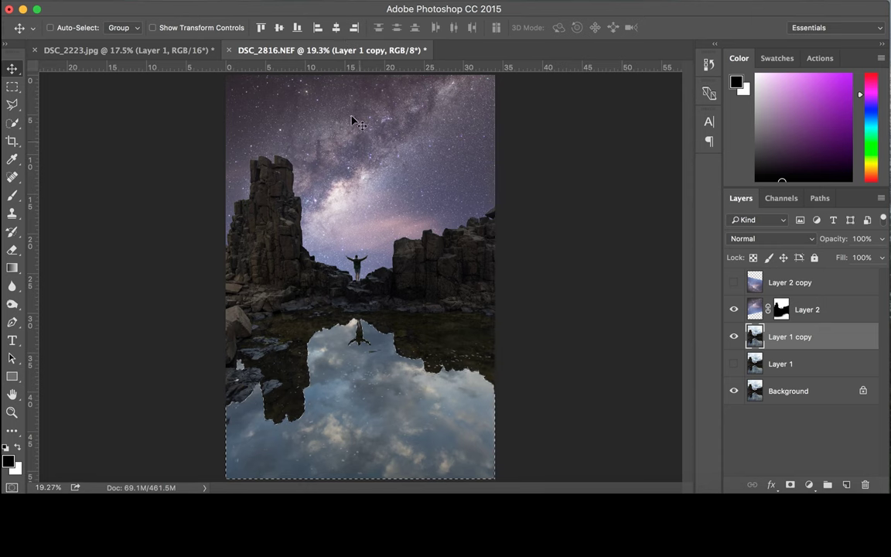
pyautogui.press('w')
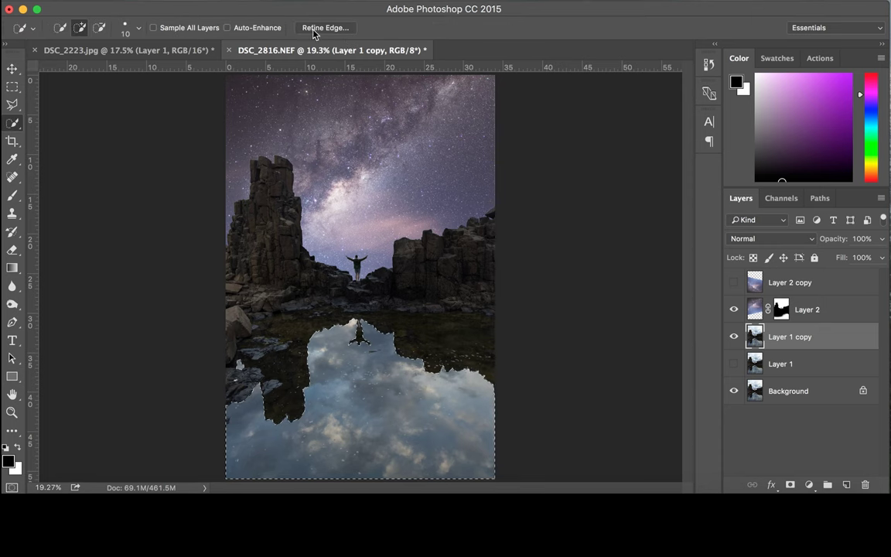
# Step: Refine Edge with 7.8 px smart radius, 1.9 px feather and 35% contrast, output to New Layer with Layer Mask
pyautogui.press('super+alt+r')
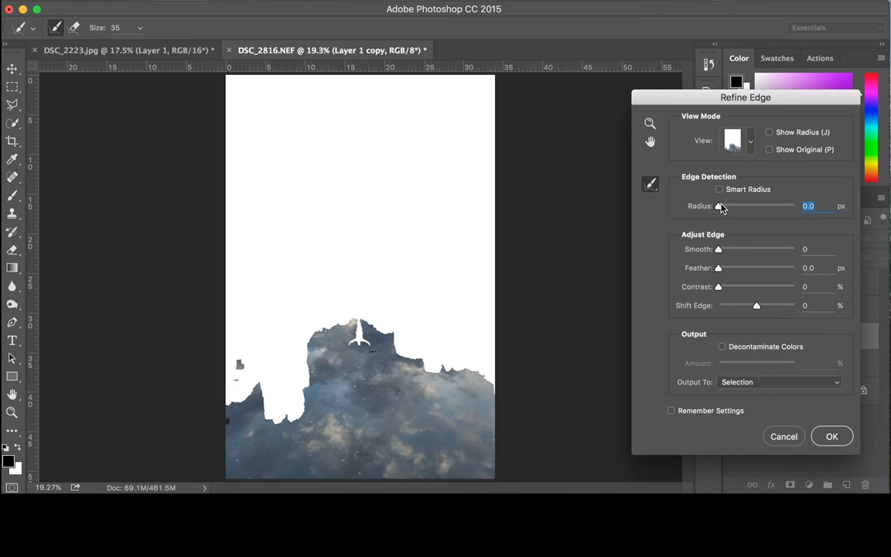
pyautogui.moveTo(719, 206); pyautogui.dragTo(734, 207)
pyautogui.click(735, 210)
pyautogui.moveTo(717, 267); pyautogui.dragTo(745, 289)
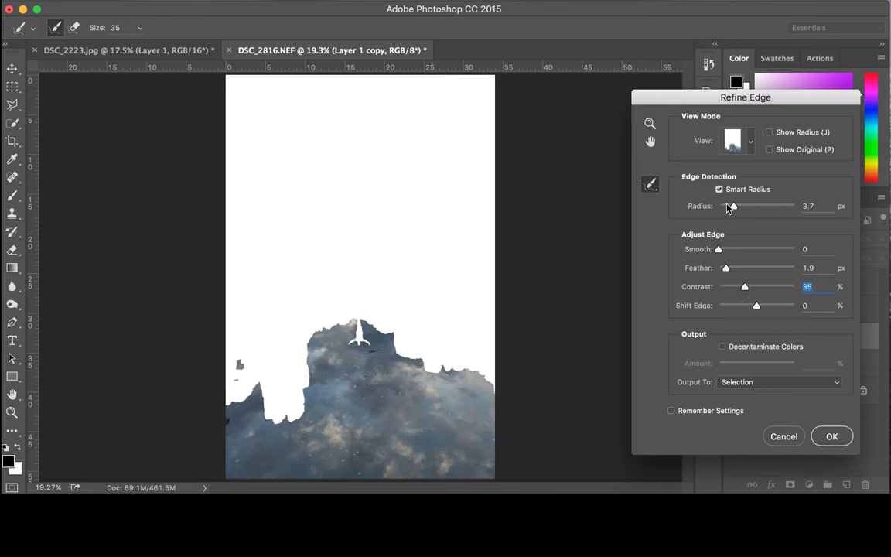
pyautogui.moveTo(743, 205); pyautogui.dragTo(744, 221)
pyautogui.click(767, 382)
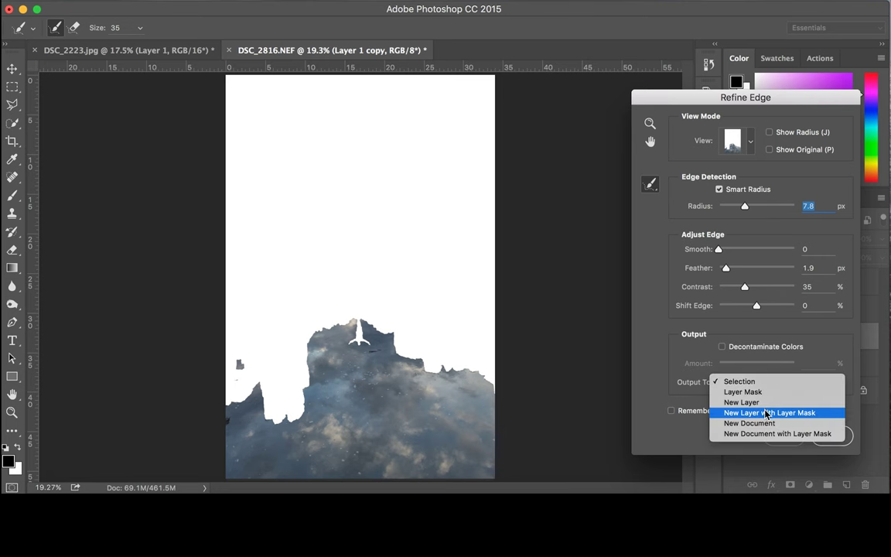
pyautogui.click(771, 411)
pyautogui.click(819, 435)
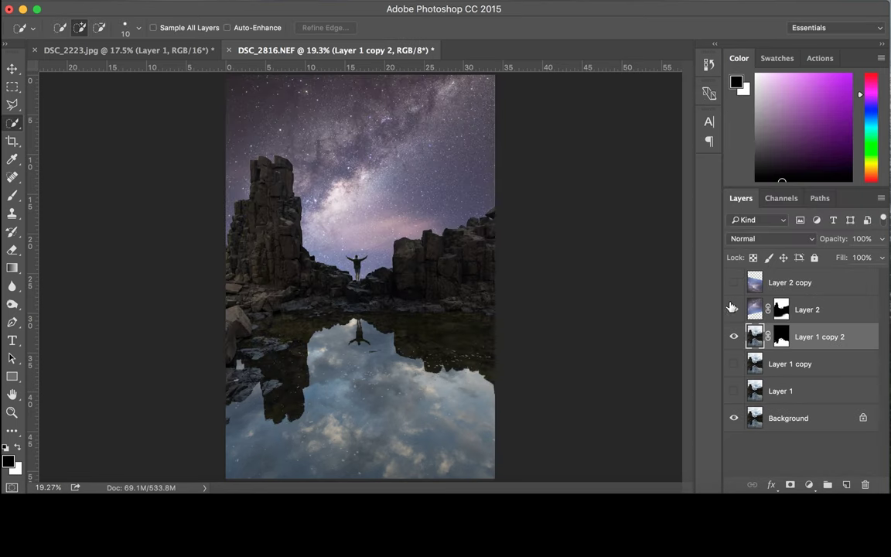
# Step: Move the Layer 1 copy 2 mask onto Layer 2 copy and compare the masked reflection
pyautogui.click(734, 282)
pyautogui.moveTo(779, 340); pyautogui.dragTo(783, 287)
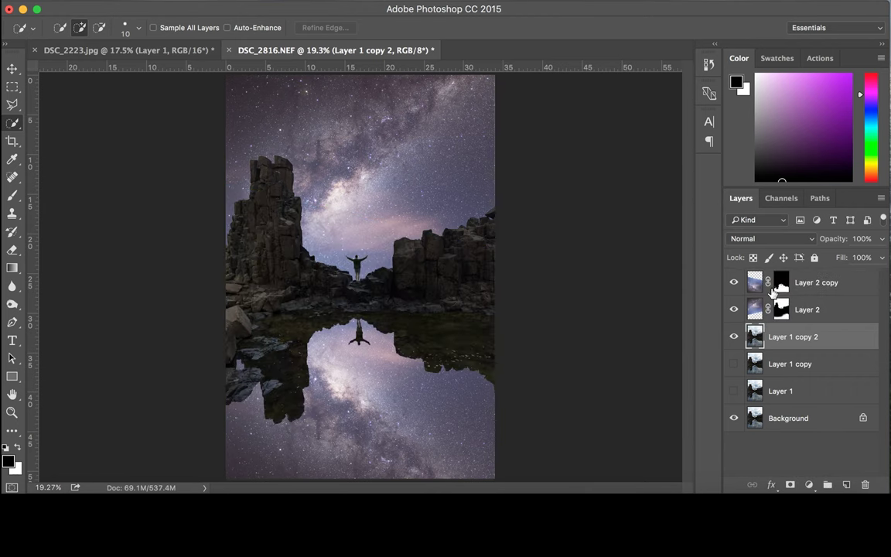
pyautogui.scroll(-1, 359, 277)
pyautogui.press('v')
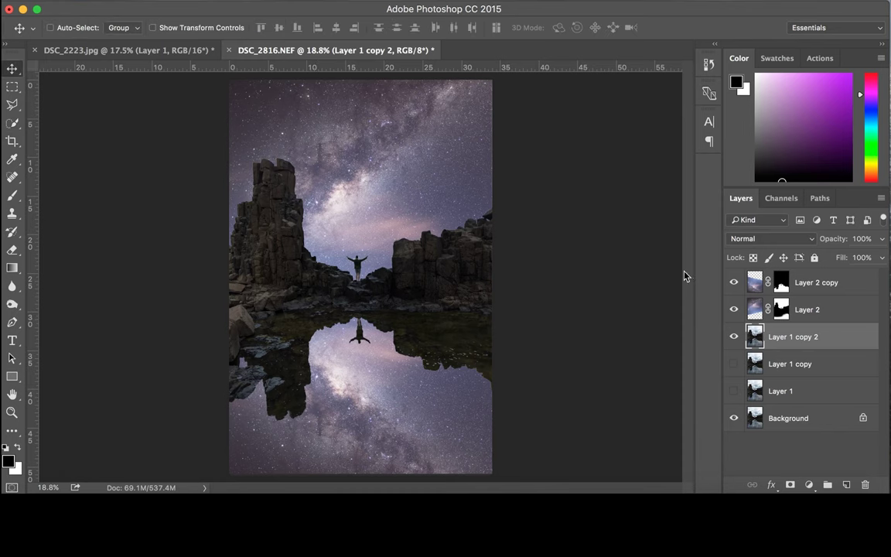
pyautogui.click(733, 282)
pyautogui.click(733, 282)
pyautogui.click(733, 283)
pyautogui.click(733, 282)
pyautogui.click(808, 284)
# Step: Duplicate Layer 2 copy as Layer 2 copy 2 with Cmd+J and hide the original
pyautogui.scroll(2, 356, 402)
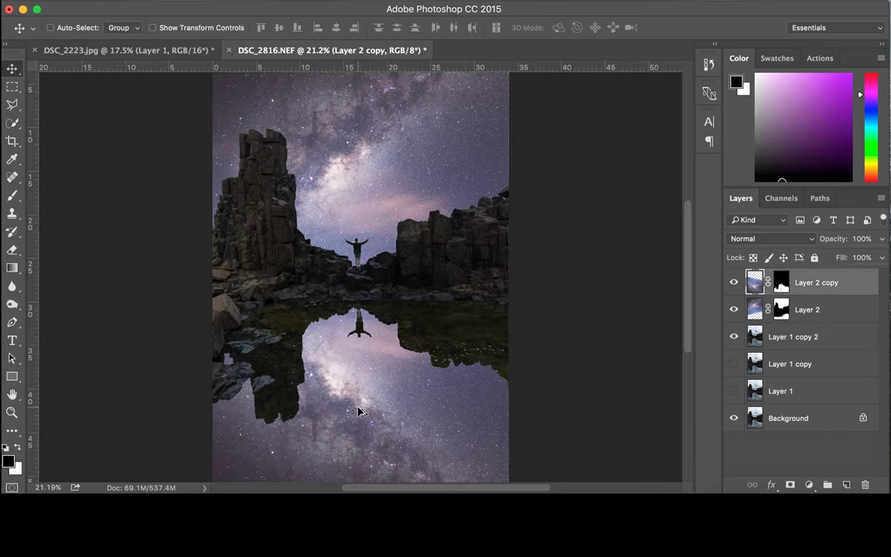
pyautogui.scroll(-2, 371, 391)
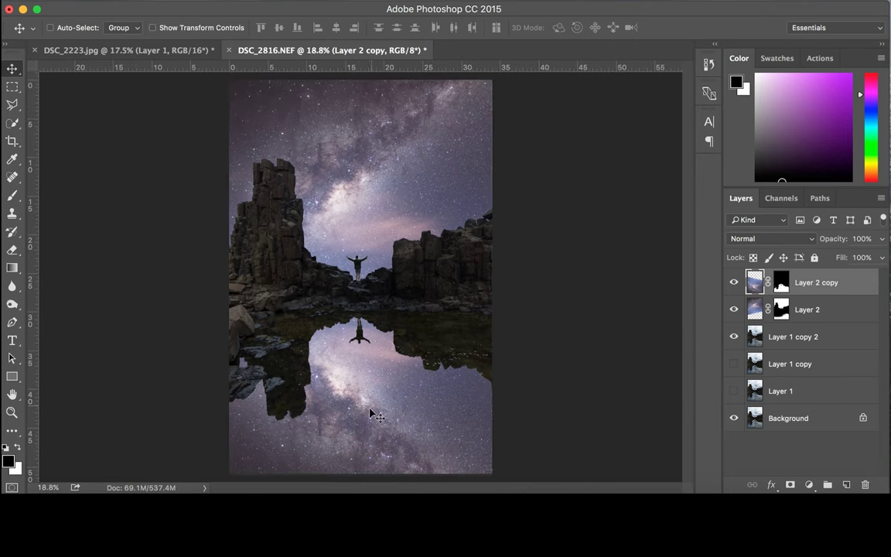
pyautogui.scroll(-1, 376, 384)
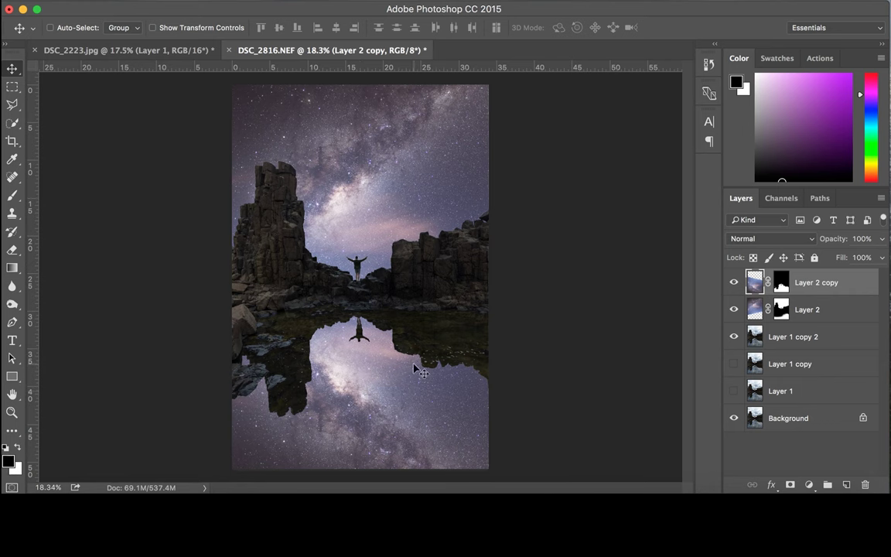
pyautogui.scroll(-1, 352, 317)
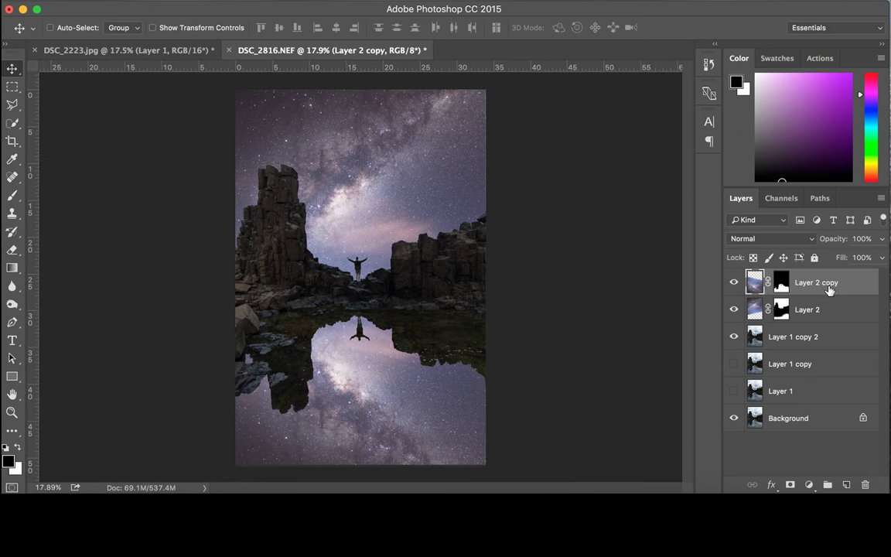
pyautogui.press('super')
pyautogui.press('super+j')
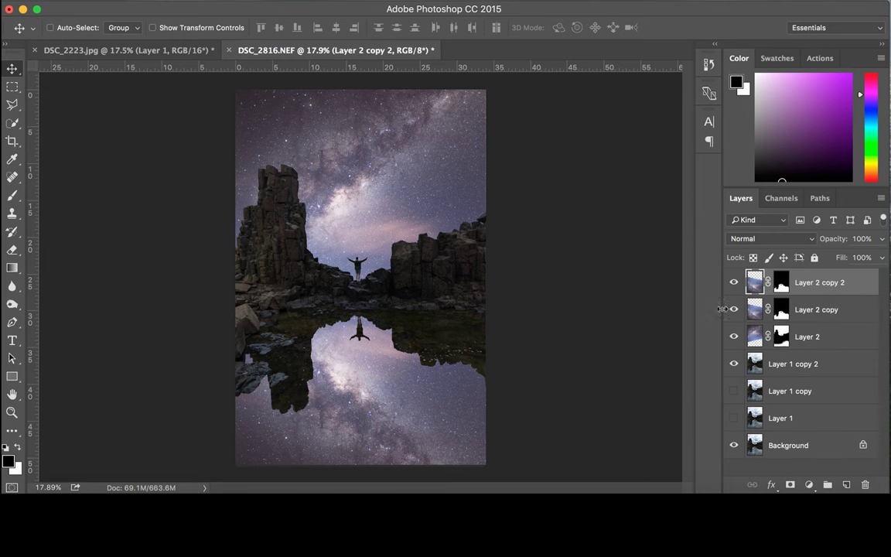
pyautogui.click(734, 309)
pyautogui.scroll(1, 353, 345)
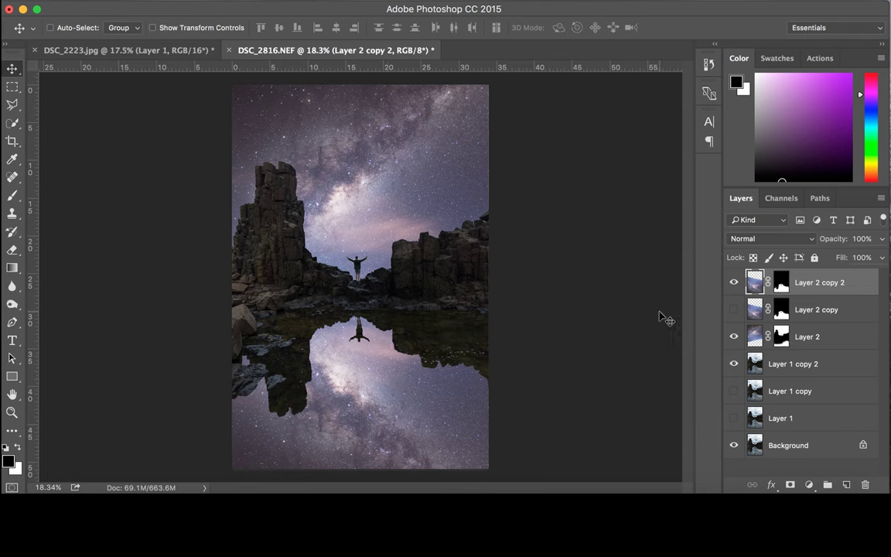
pyautogui.click(363, 3)
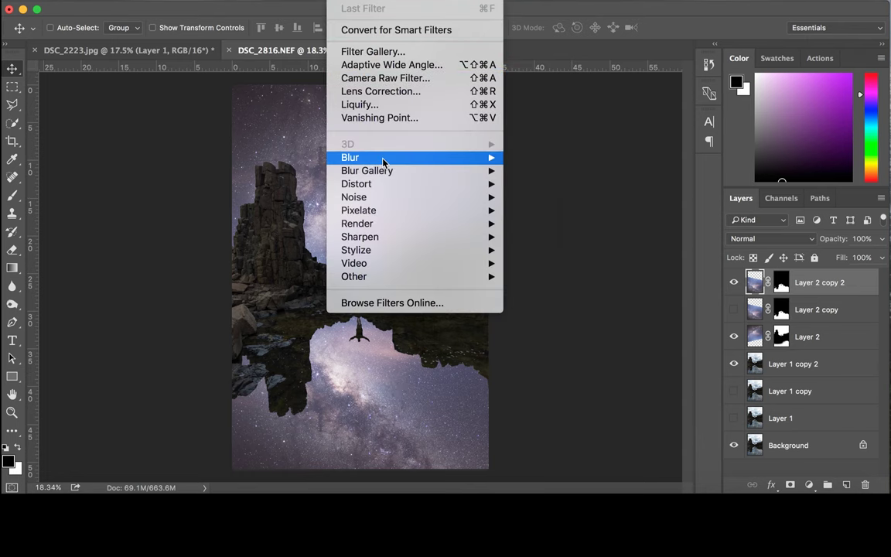
# Step: Apply a 90° Motion Blur of 54 pixels to the Layer 2 copy 2 reflection
pyautogui.moveTo(384, 162)
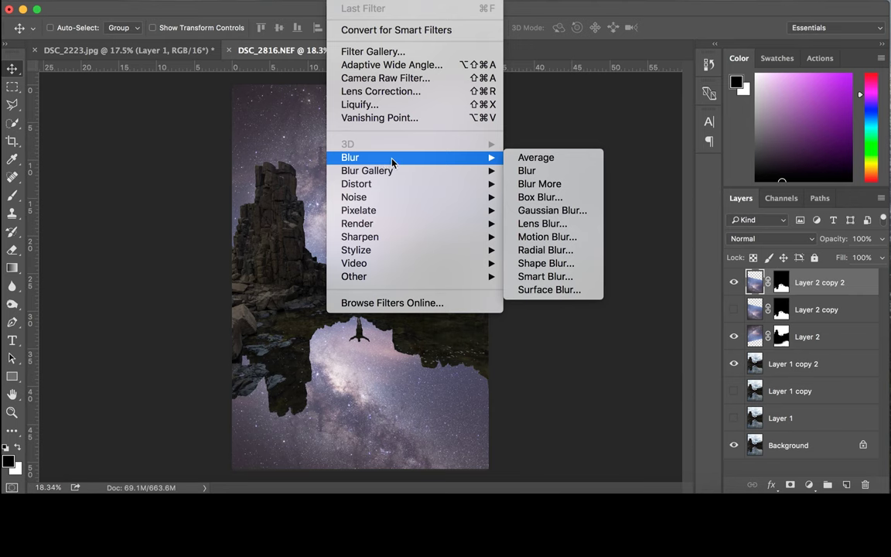
pyautogui.click(529, 238)
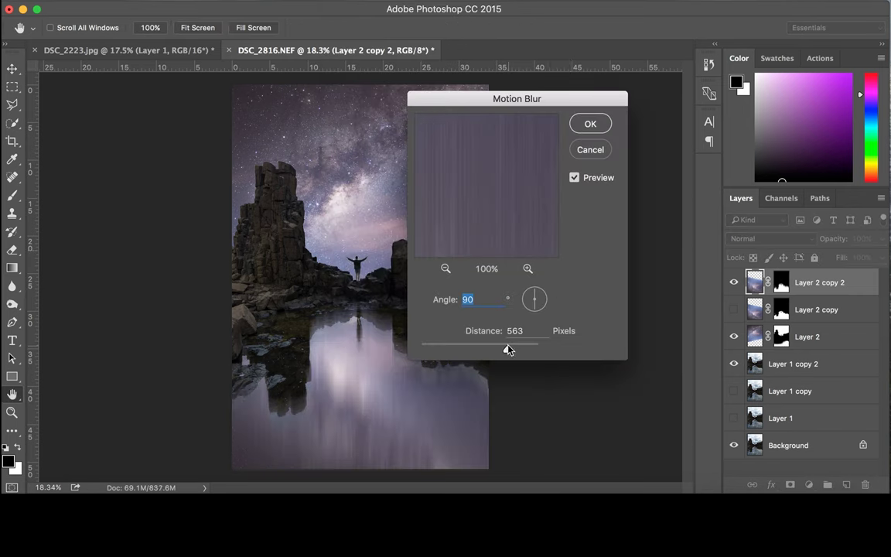
pyautogui.moveTo(507, 349); pyautogui.dragTo(456, 352)
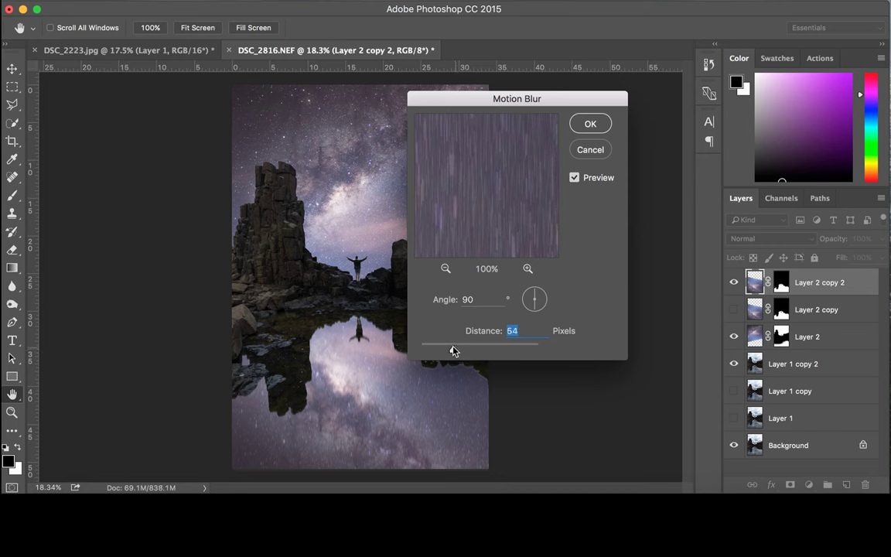
pyautogui.click(574, 178)
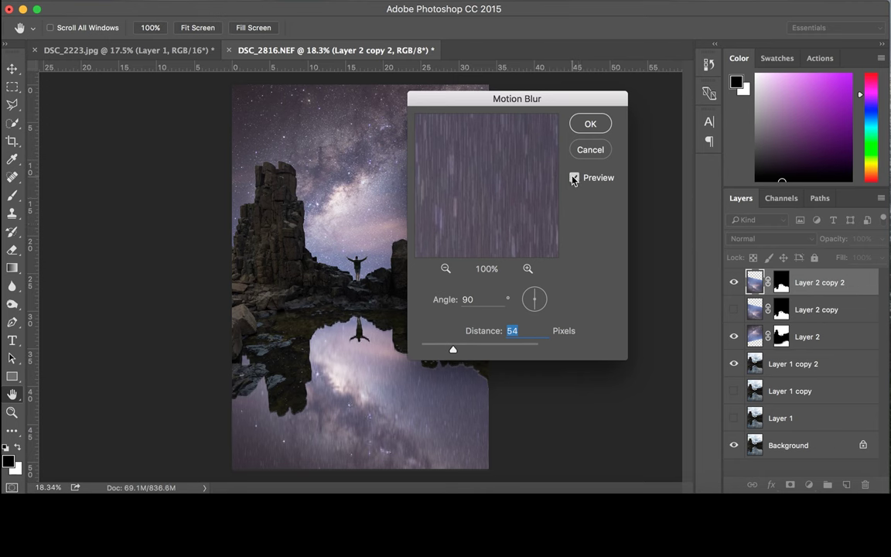
pyautogui.click(590, 123)
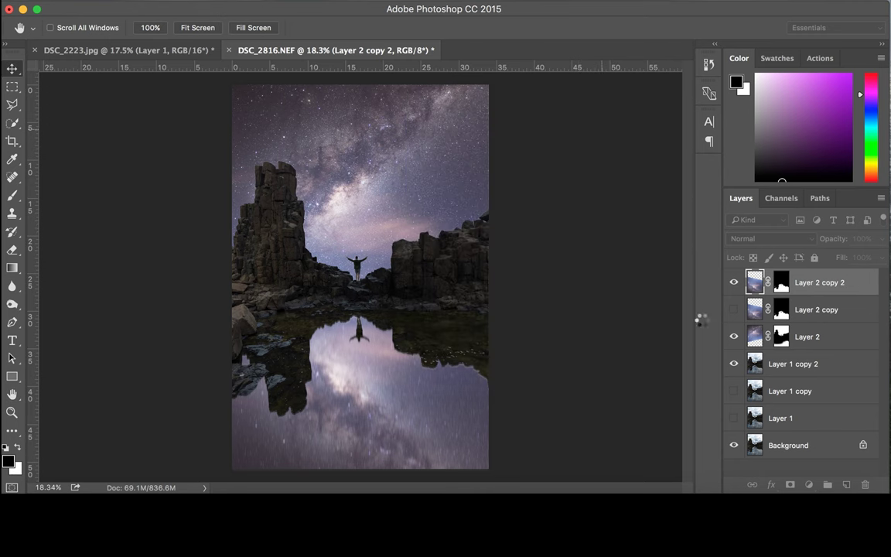
# Step: Toggle the blurred reflection layer off and on to compare, leaving it visible
pyautogui.click(733, 282)
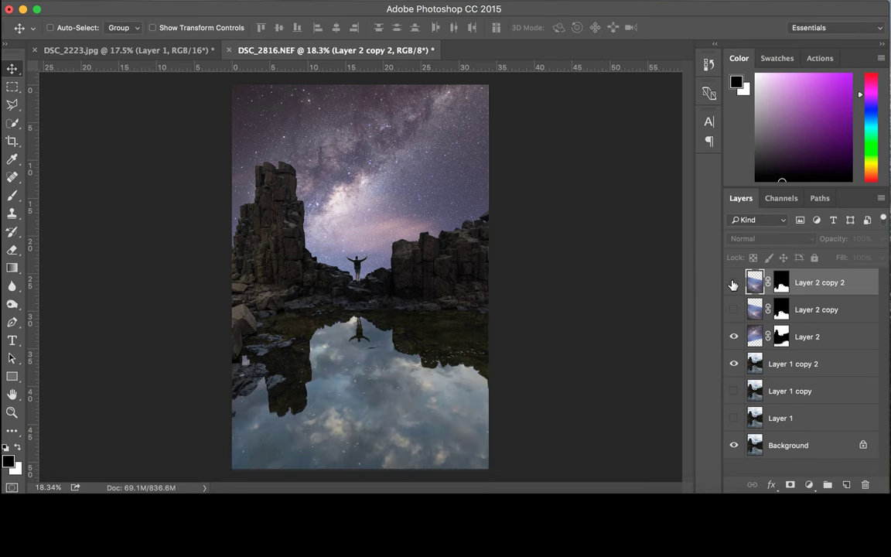
pyautogui.click(733, 282)
pyautogui.click(733, 282)
pyautogui.click(734, 282)
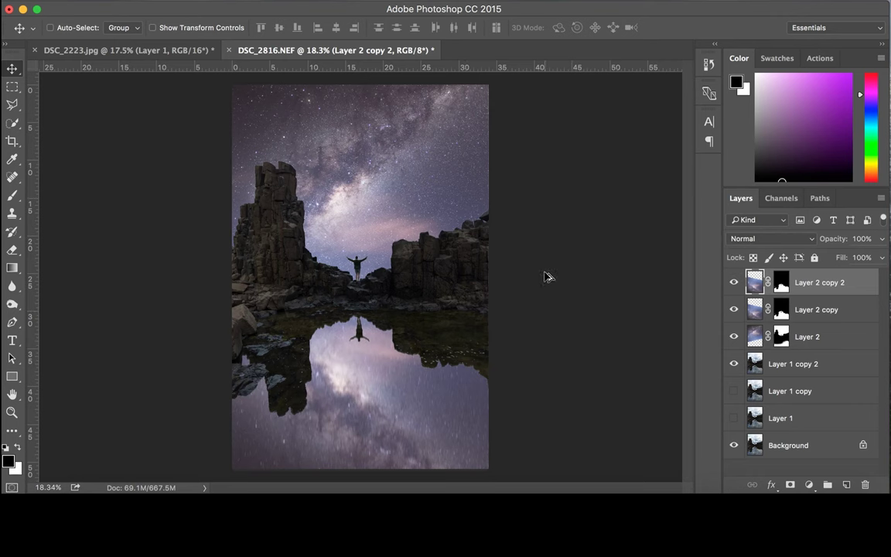
# Step: Stamp the visible sky-and-reflection composite into a new top Layer 3 with Cmd+Option+Shift+E
pyautogui.scroll(-1, 503, 274)
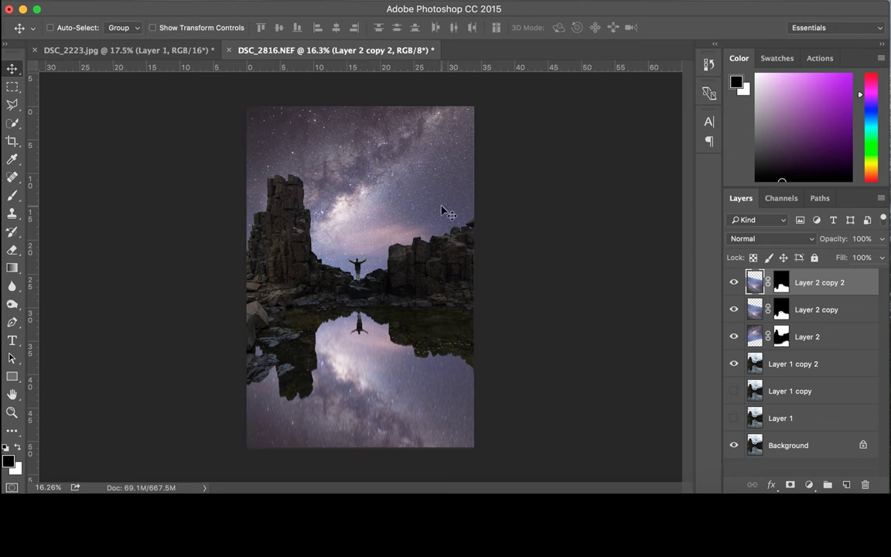
pyautogui.scroll(2, 378, 224)
pyautogui.scroll(1, 334, 215)
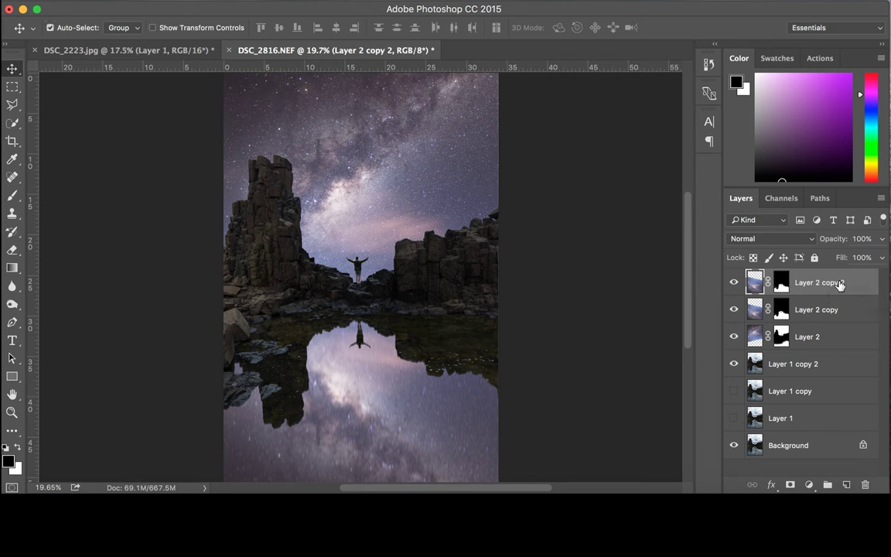
pyautogui.press('super+alt+shift+e')
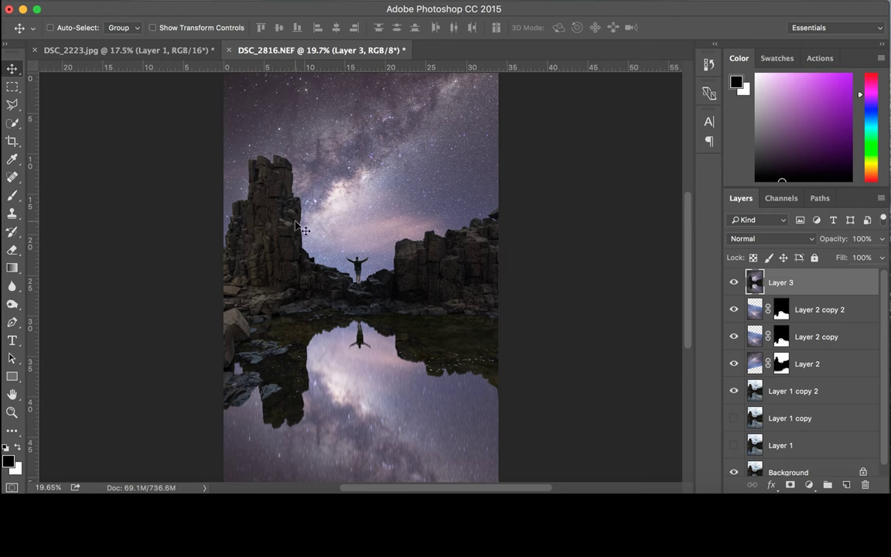
pyautogui.scroll(1, 335, 157)
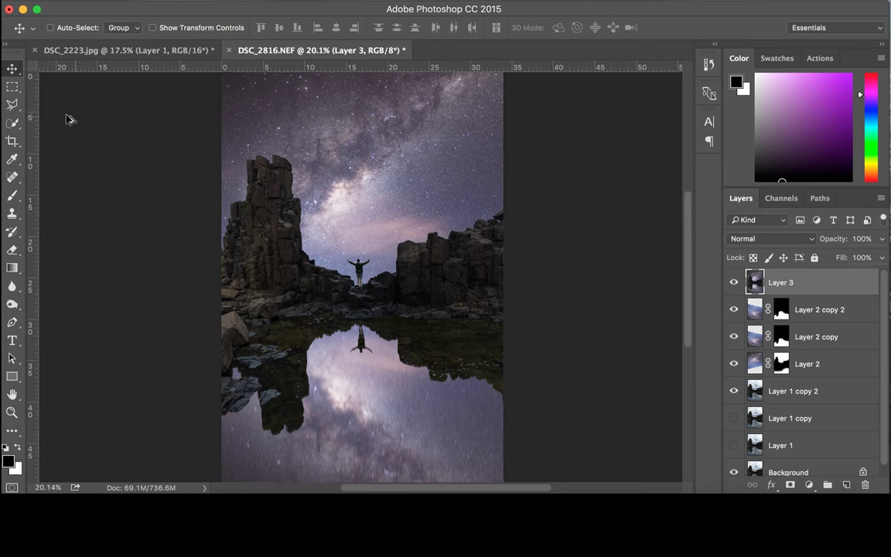
# Step: Select the rock formations above the water with the Quick Selection tool
pyautogui.click(9, 118)
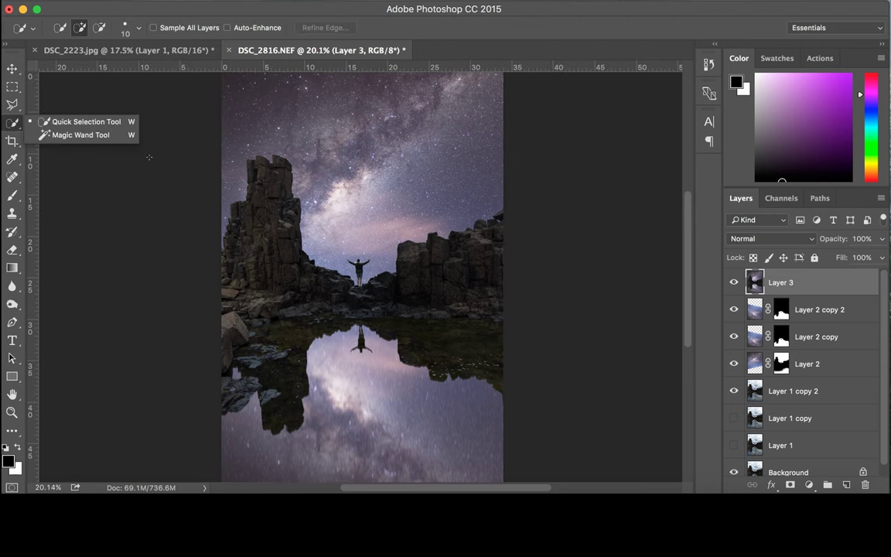
pyautogui.click(99, 121)
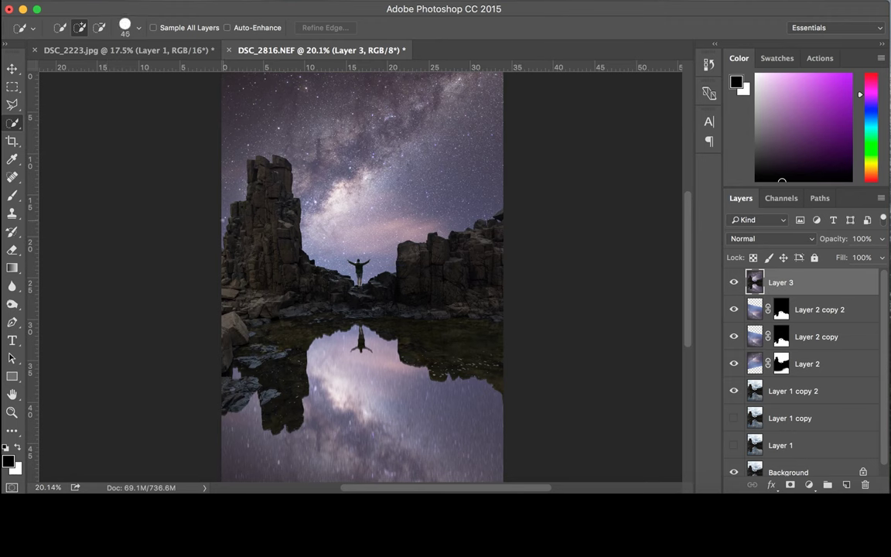
pyautogui.press(']')
pyautogui.press(']')
pyautogui.press(']')
pyautogui.press(']')
pyautogui.press(']')
pyautogui.moveTo(219, 266)
pyautogui.mouseDown()
pyautogui.moveTo(259, 208)
pyautogui.moveTo(267, 178)
pyautogui.moveTo(297, 270)
pyautogui.moveTo(316, 288)
pyautogui.moveTo(389, 297)
pyautogui.moveTo(447, 249)
pyautogui.moveTo(521, 224)
pyautogui.mouseUp()
pyautogui.press('v')
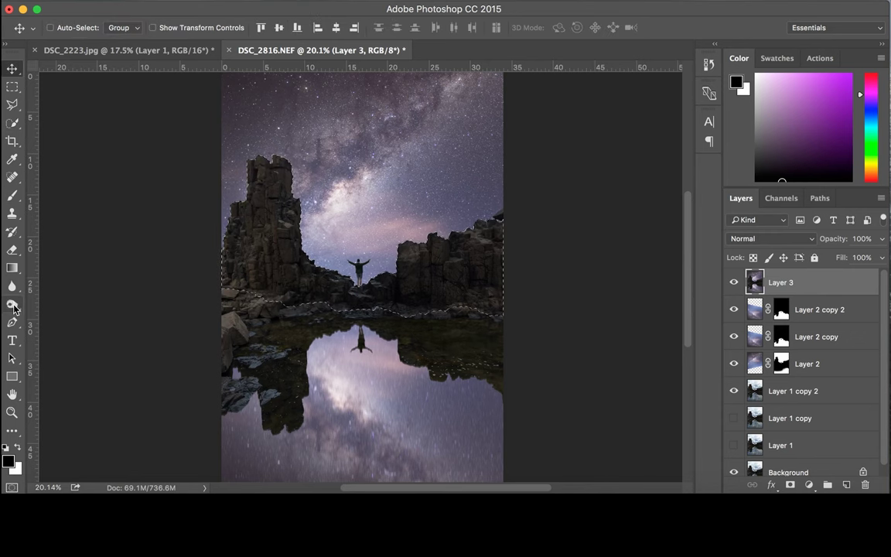
# Step: Set up the Dodge tool with Midtones range, 24% exposure and a large brush
pyautogui.click(12, 305)
pyautogui.click(65, 315)
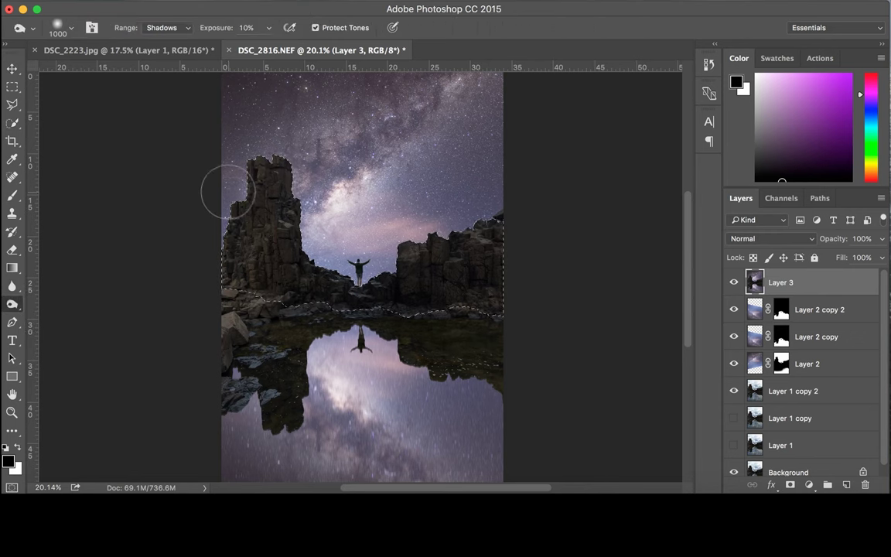
pyautogui.press(']')
pyautogui.press(']')
pyautogui.press(']')
pyautogui.moveTo(187, 28); pyautogui.dragTo(209, 29)
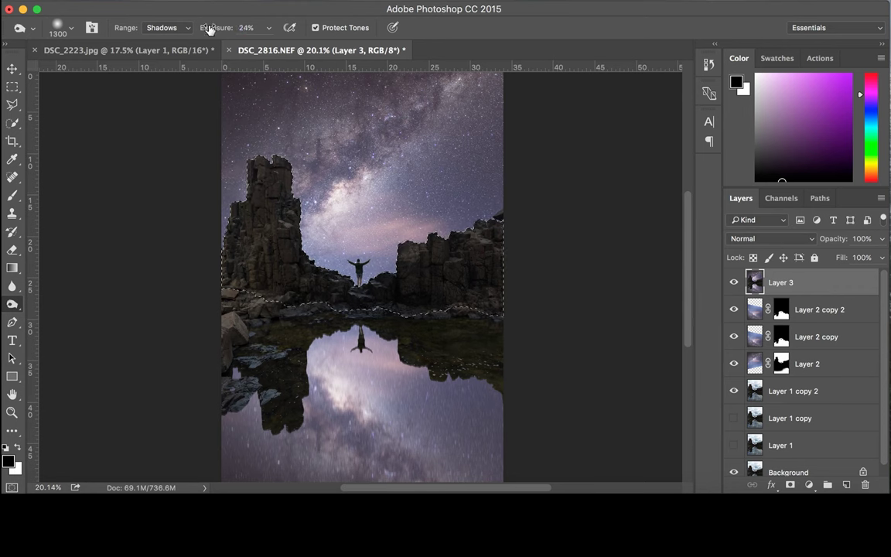
pyautogui.click(175, 27)
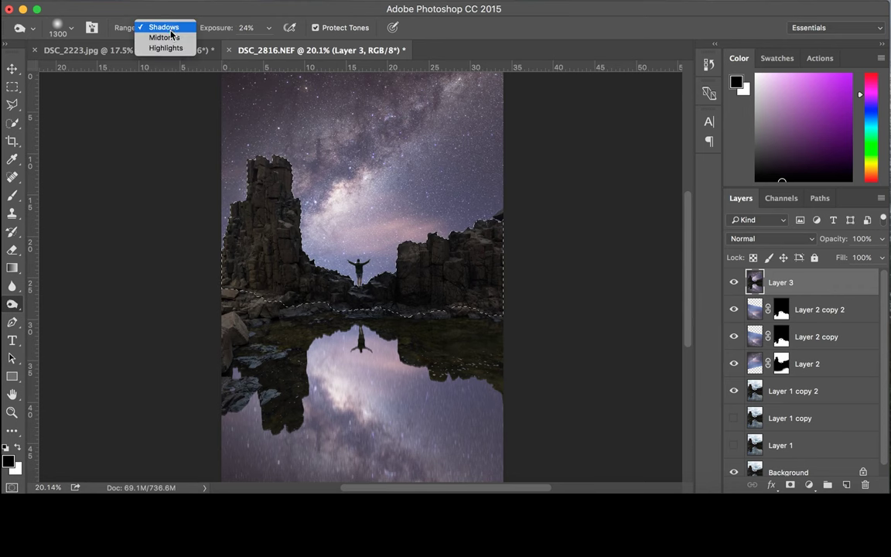
pyautogui.click(171, 38)
pyautogui.press(']')
pyautogui.press(']')
pyautogui.press(']')
pyautogui.press(']')
pyautogui.press(']')
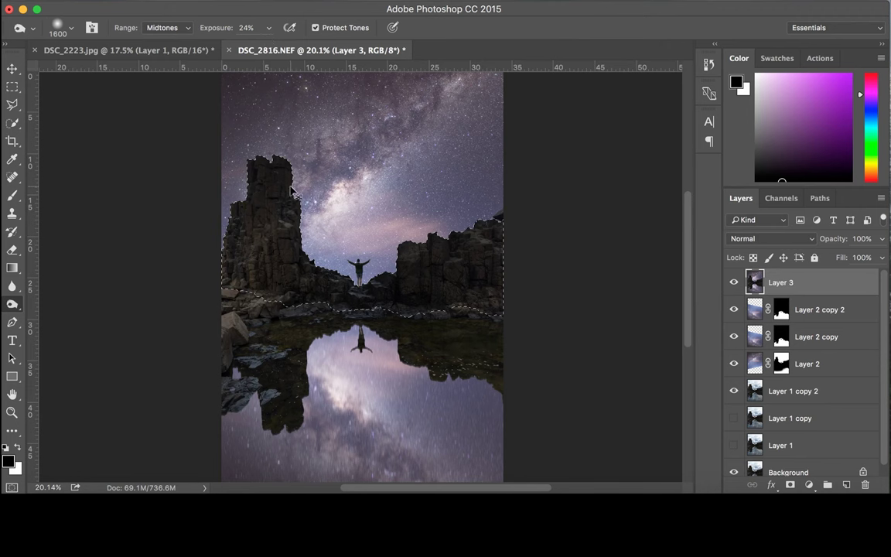
# Step: Deselect the rocks, then toggle Layer 3 off and on to compare, leaving it visible
pyautogui.hotkey('ctrl', 'd')
pyautogui.press('v')
pyautogui.click(734, 283)
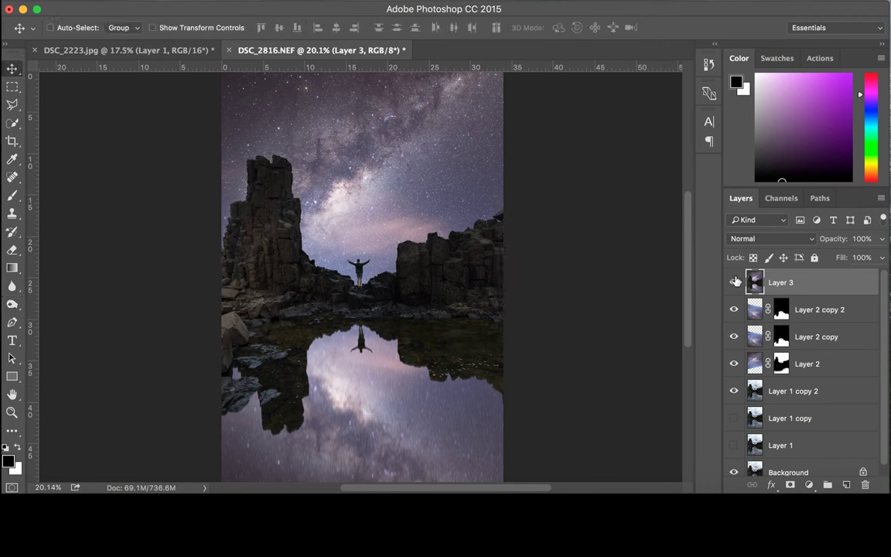
pyautogui.click(732, 282)
pyautogui.click(732, 283)
pyautogui.click(732, 282)
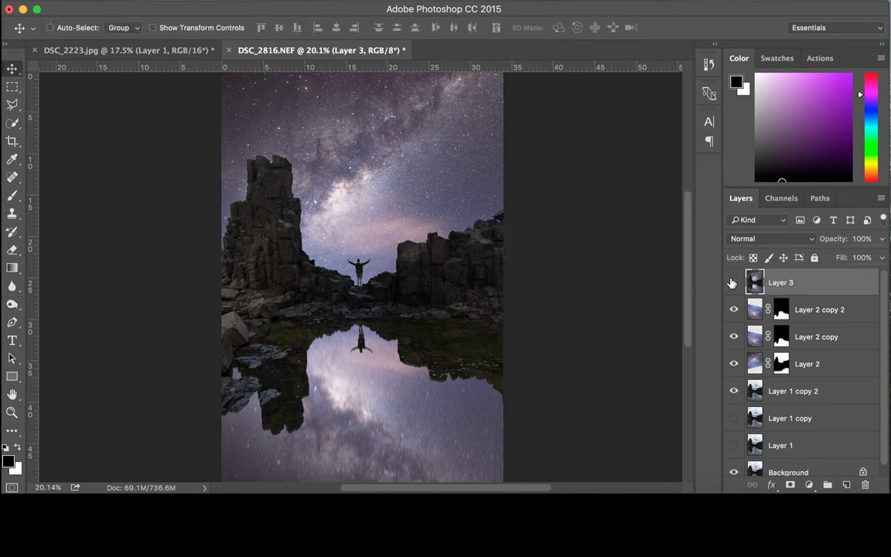
pyautogui.click(732, 282)
pyautogui.click(732, 282)
pyautogui.click(732, 282)
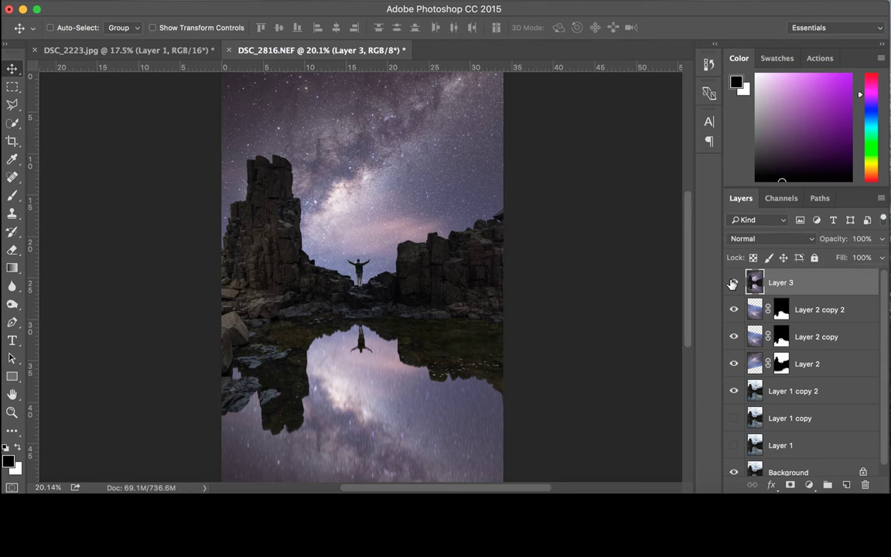
pyautogui.click(733, 283)
pyautogui.click(732, 282)
pyautogui.scroll(-1, 340, 309)
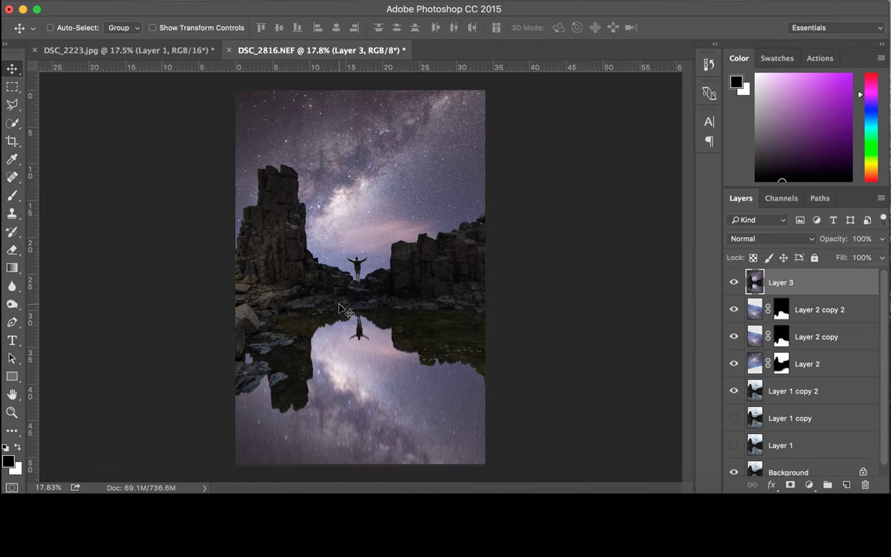